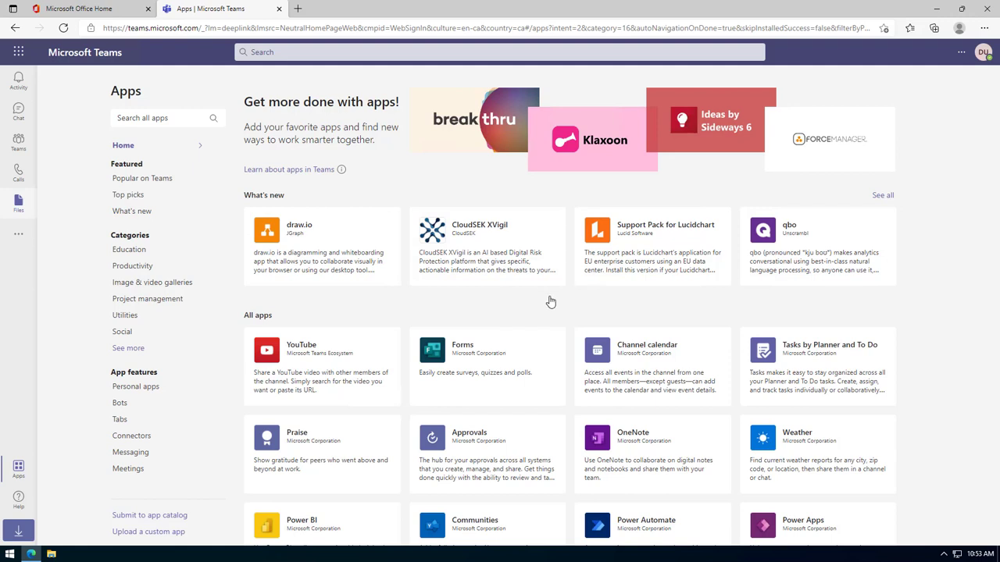
# Search the Teams app catalog for "chartnado" and open the Chartnado app's details.
pyautogui.click(19, 474)
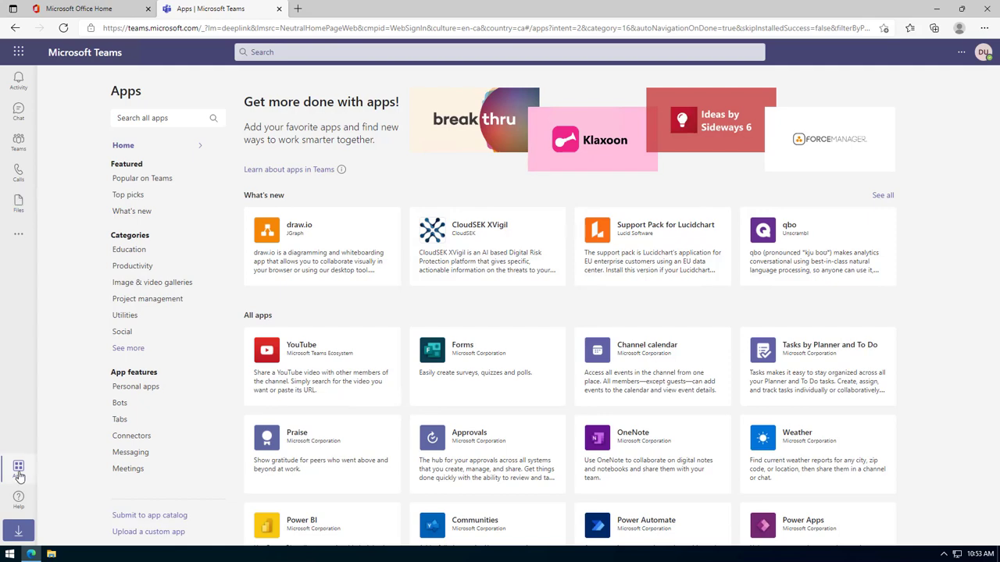
pyautogui.click(160, 118)
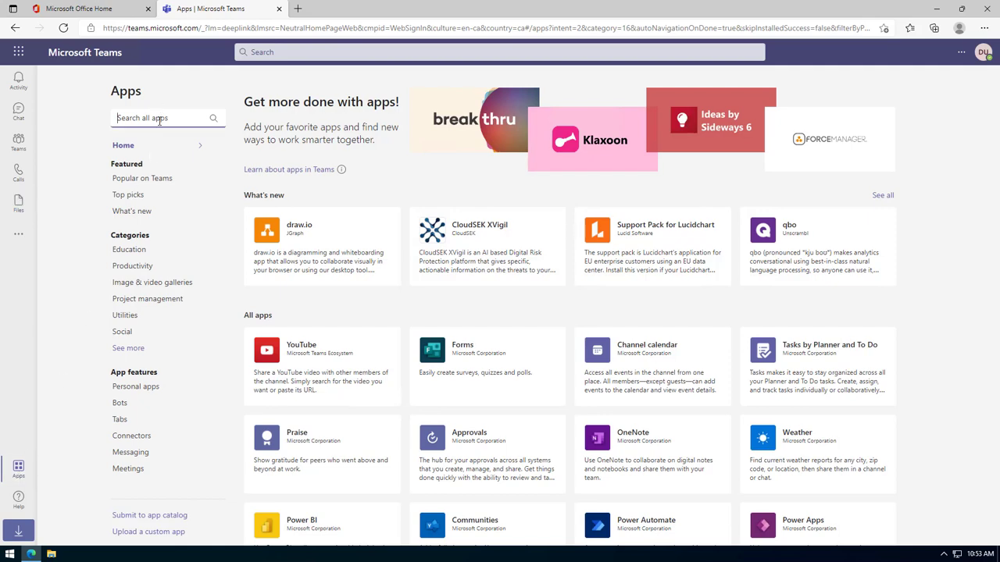
pyautogui.write('chr')
pyautogui.press('BackSpace')
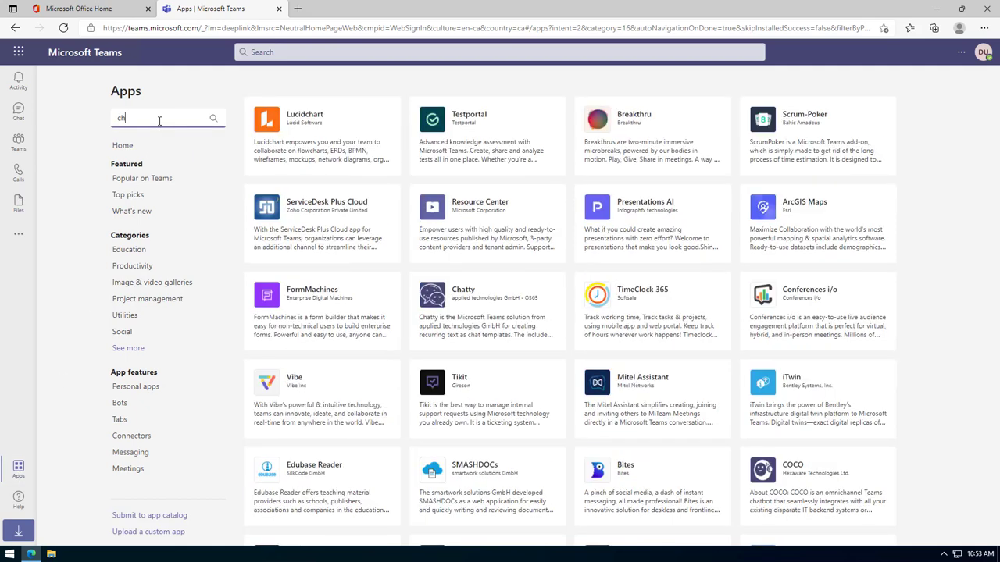
pyautogui.write('artnado')
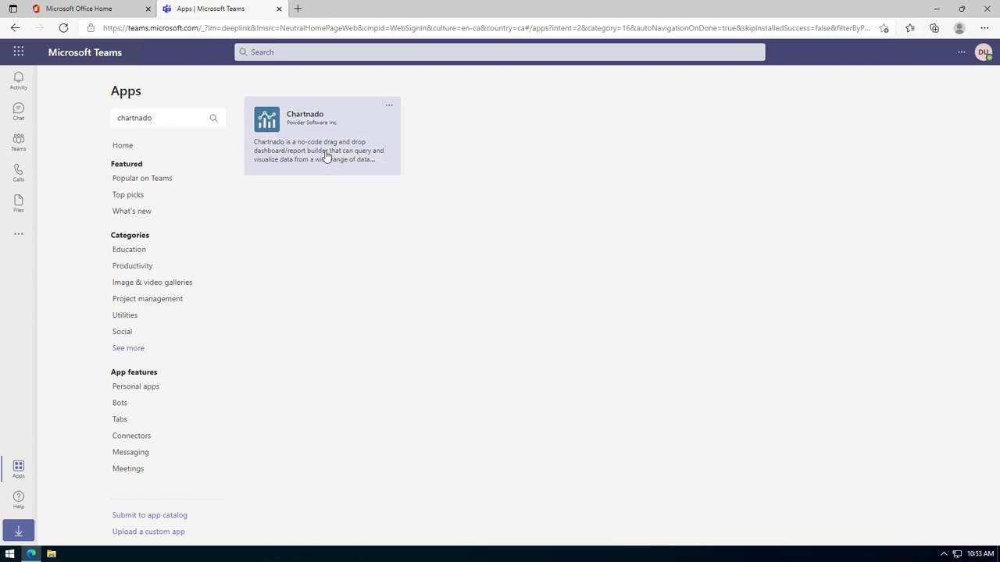
pyautogui.click(327, 157)
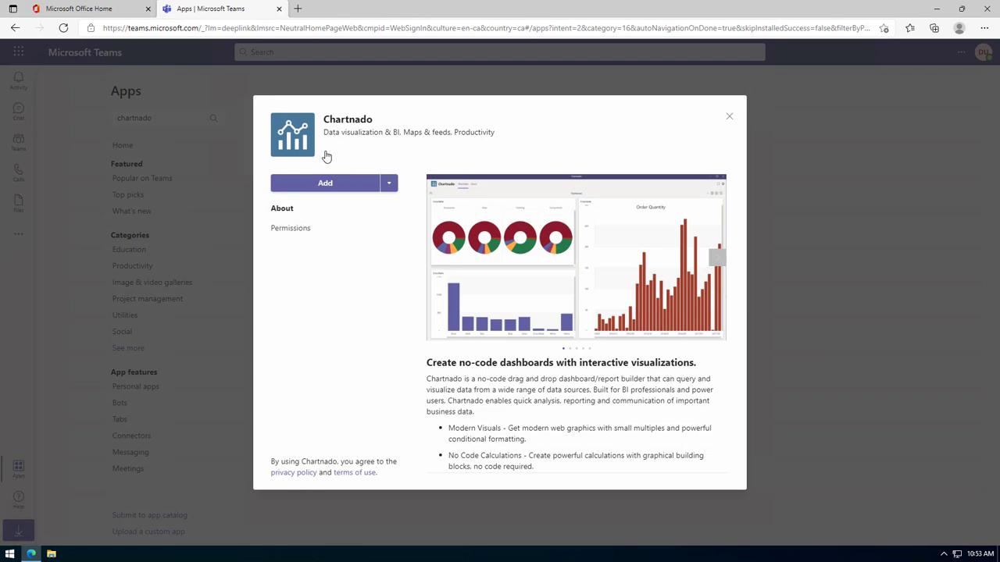
# Check the other options for adding Chartnado, then add it as a personal app.
pyautogui.click(390, 183)
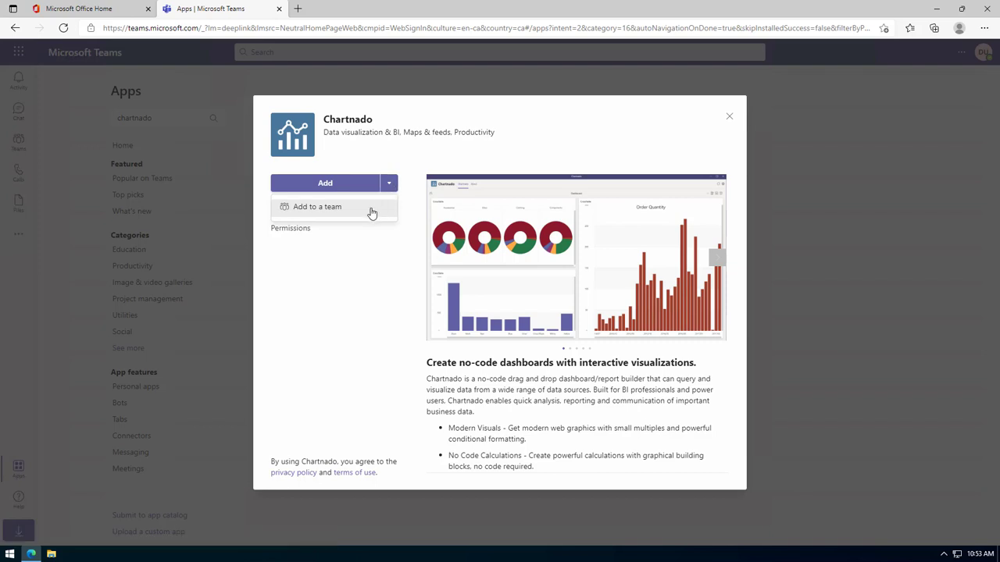
pyautogui.click(388, 159)
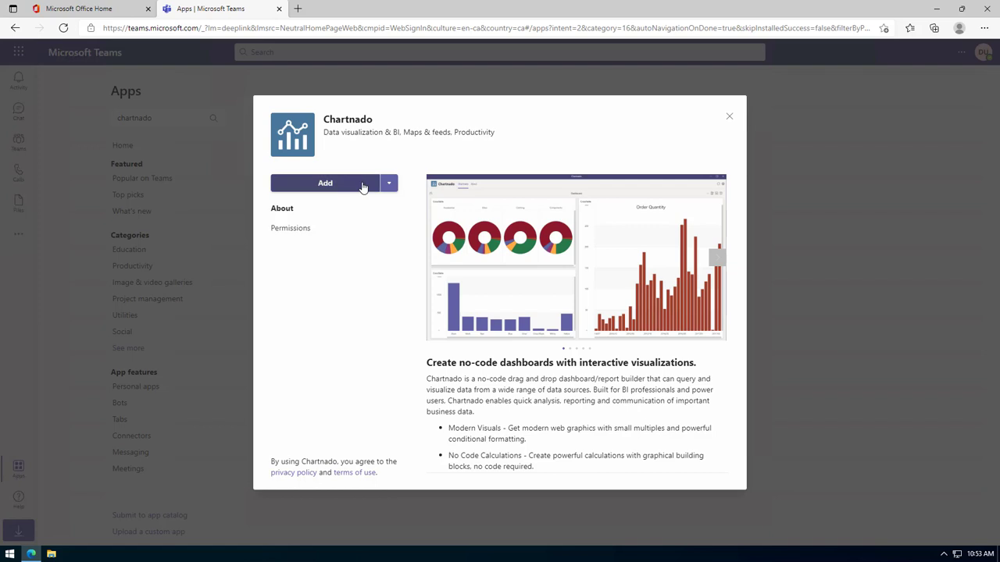
pyautogui.click(363, 185)
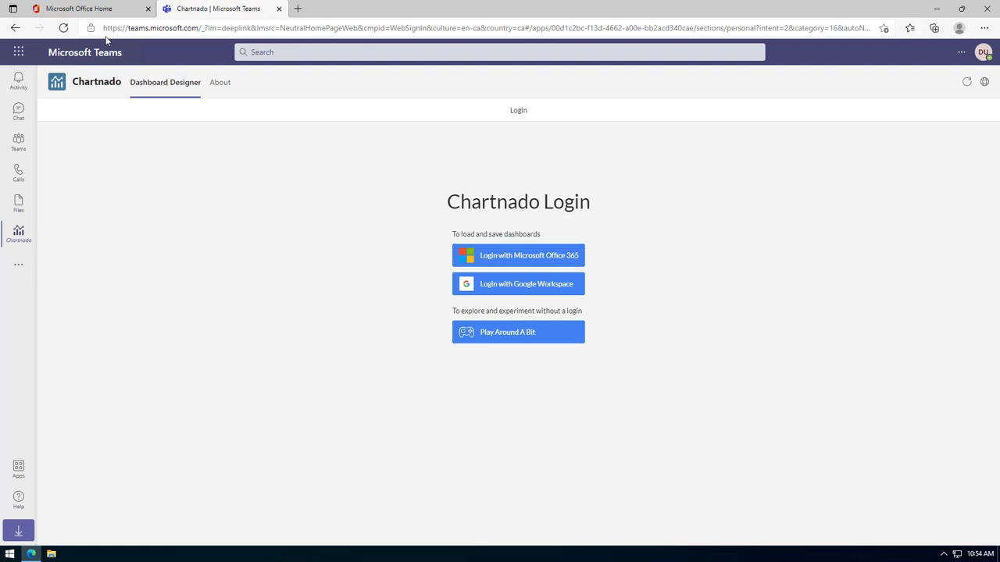
# Switch to Office 365, open SharePoint, and view the General folder in the Sample Team site's documents.
pyautogui.click(71, 11)
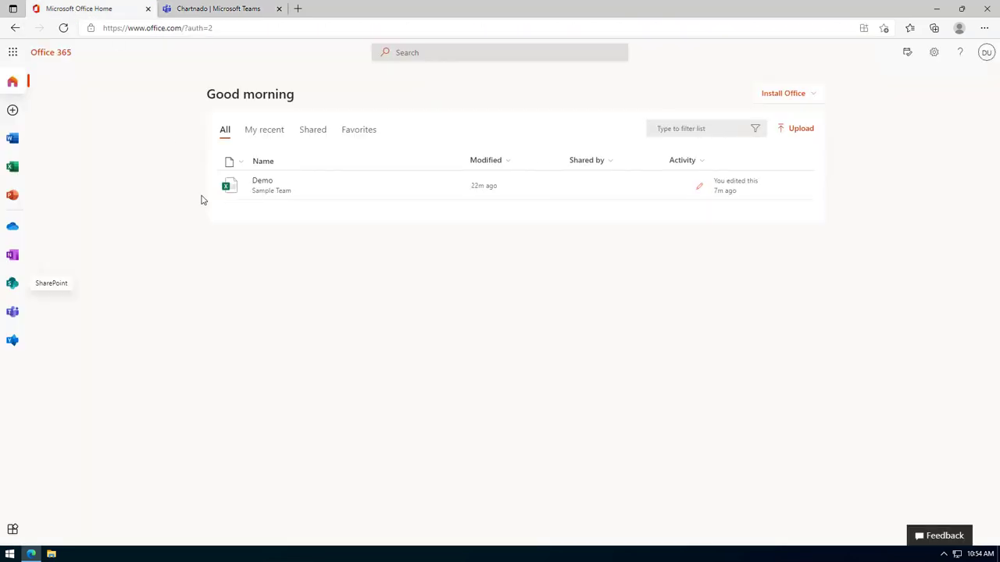
pyautogui.click(13, 284)
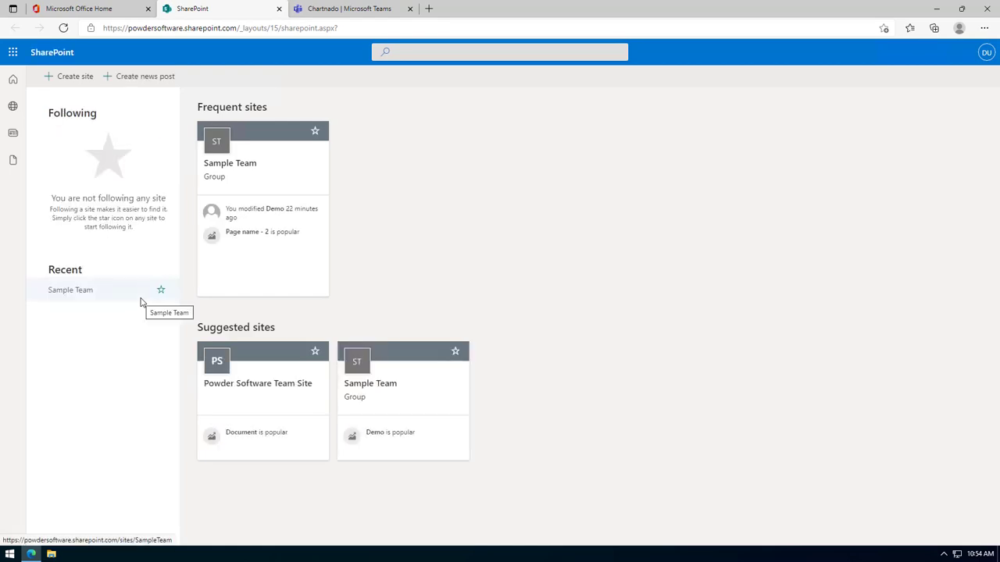
pyautogui.click(141, 300)
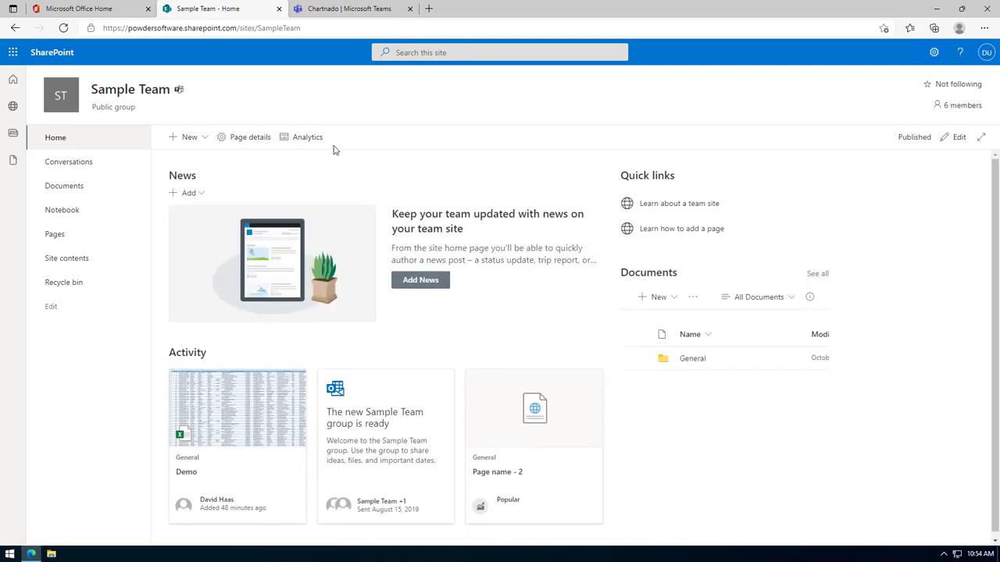
pyautogui.click(75, 190)
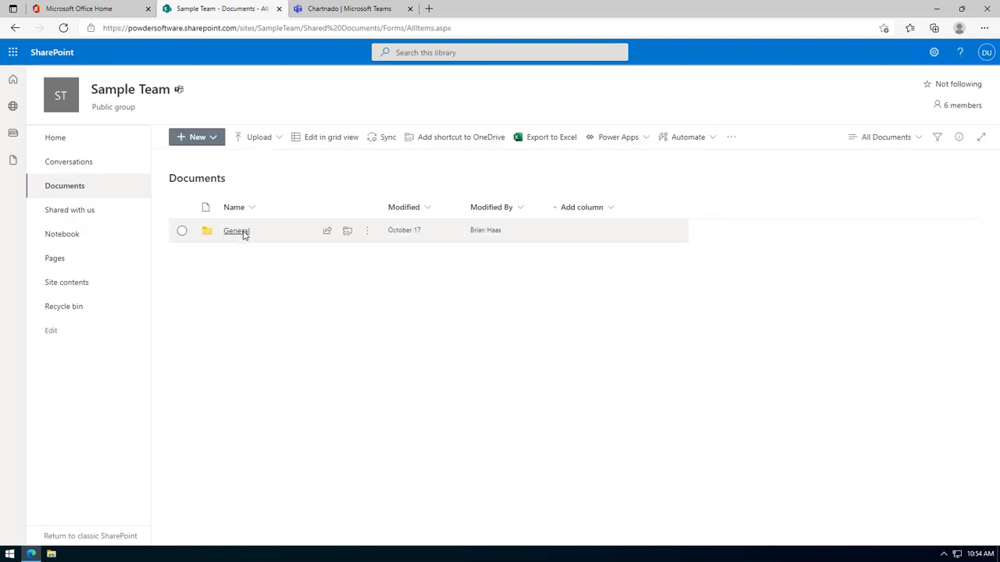
pyautogui.click(239, 232)
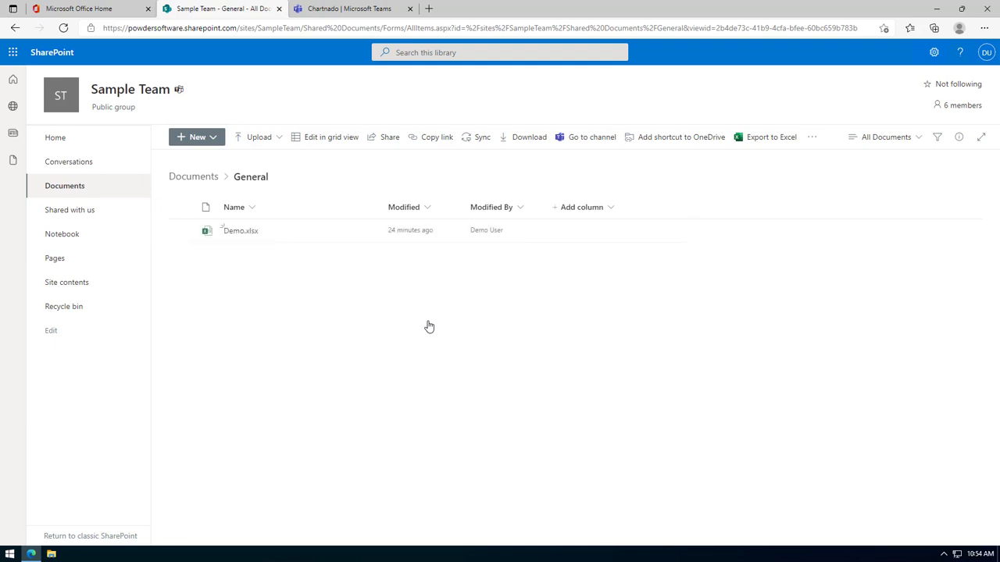
pyautogui.moveTo(245, 239)
# Switch back to Teams, log in to Chartnado with the Microsoft Office 365 account, and accept the requested permissions.
pyautogui.click(365, 14)
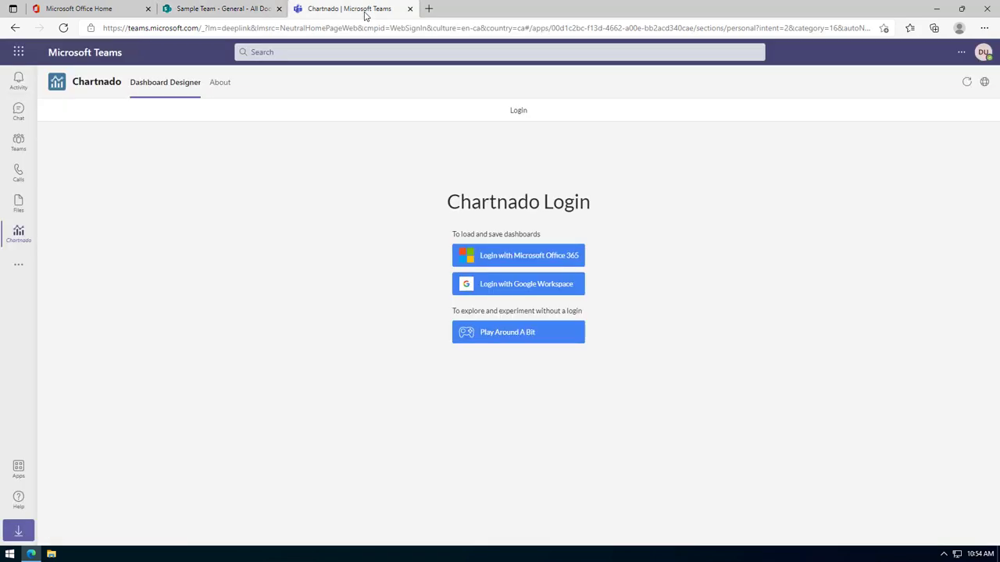
pyautogui.click(520, 257)
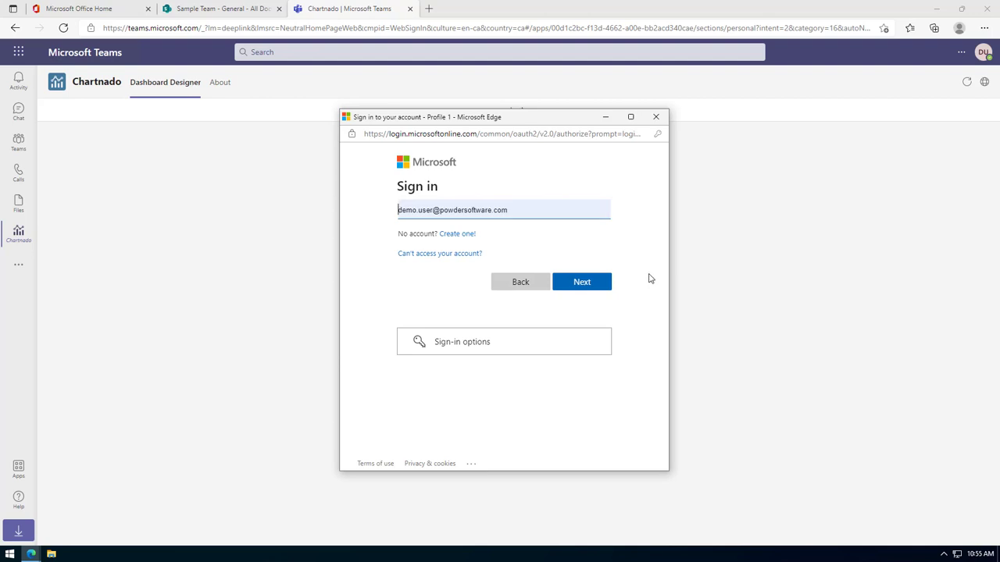
pyautogui.click(583, 285)
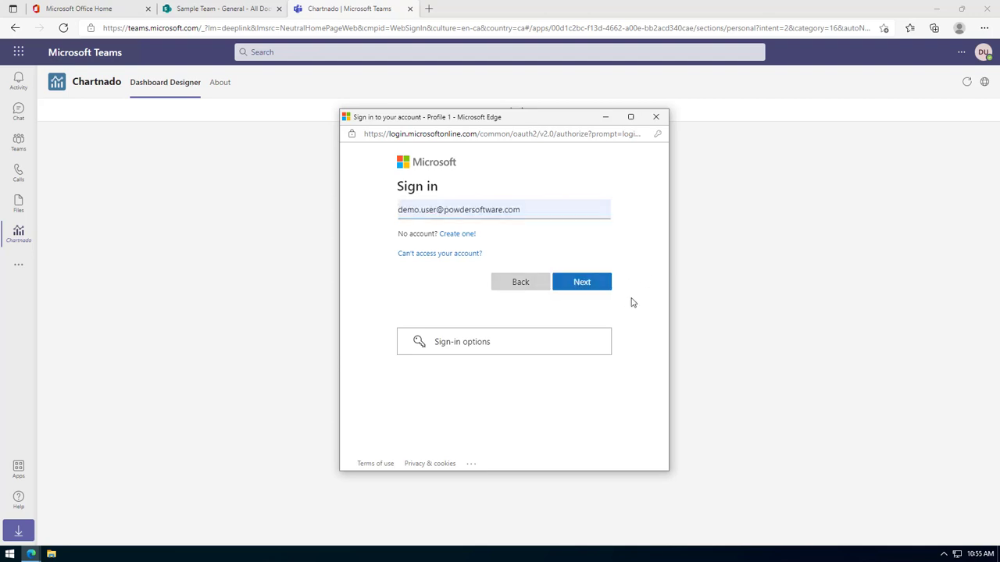
pyautogui.click(584, 285)
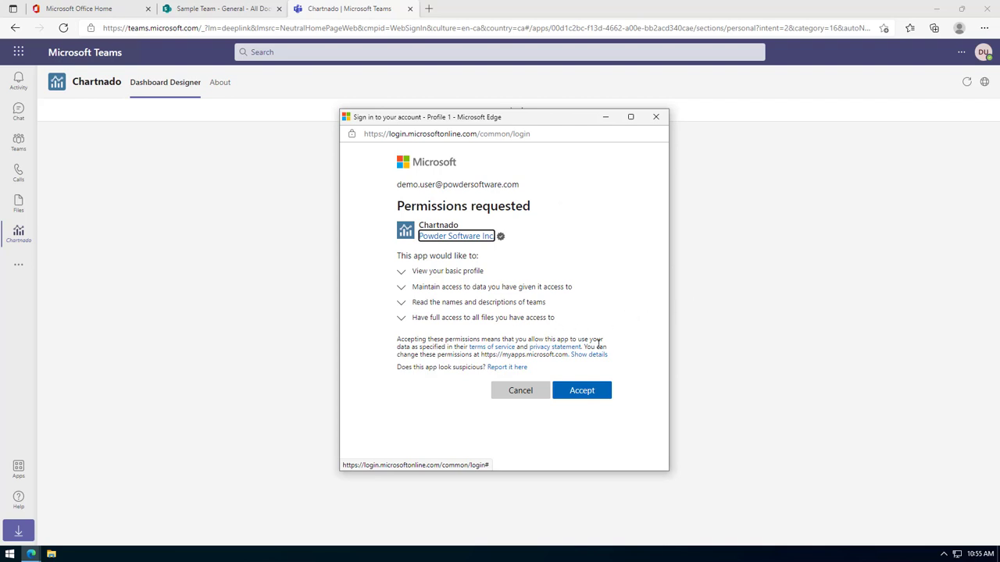
pyautogui.click(589, 396)
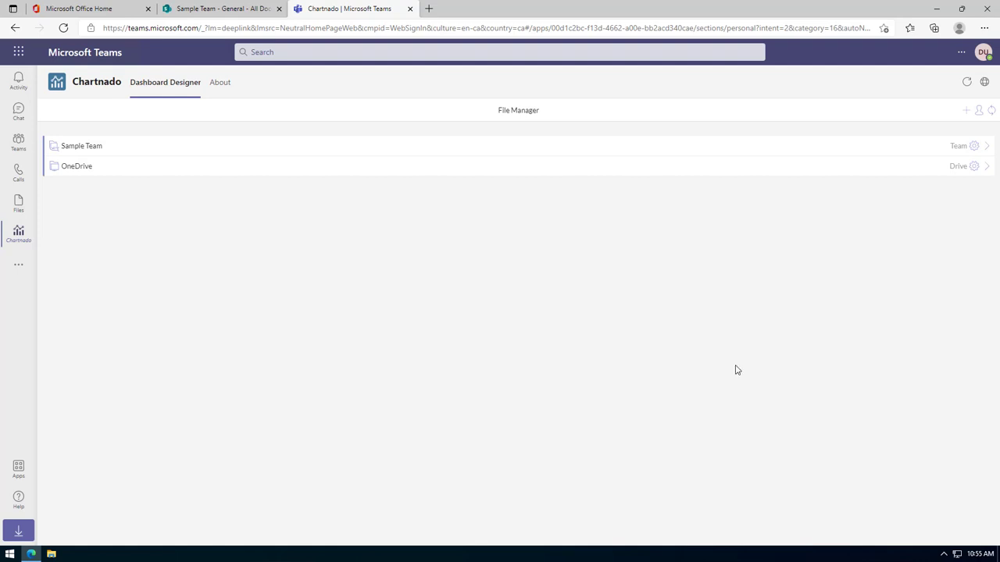
# Open the General folder of Sample Team in the Chartnado File Manager.
pyautogui.click(97, 148)
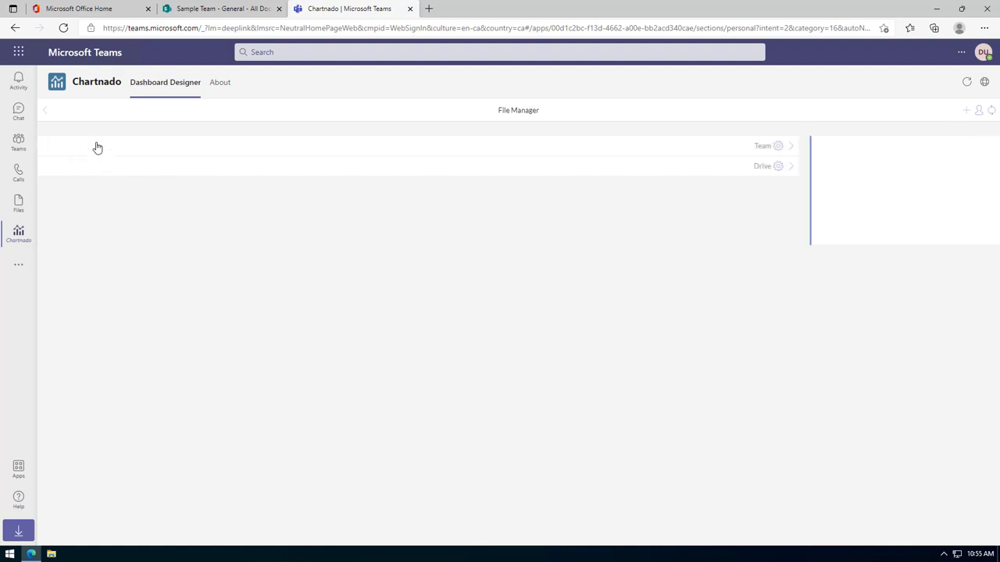
pyautogui.click(101, 148)
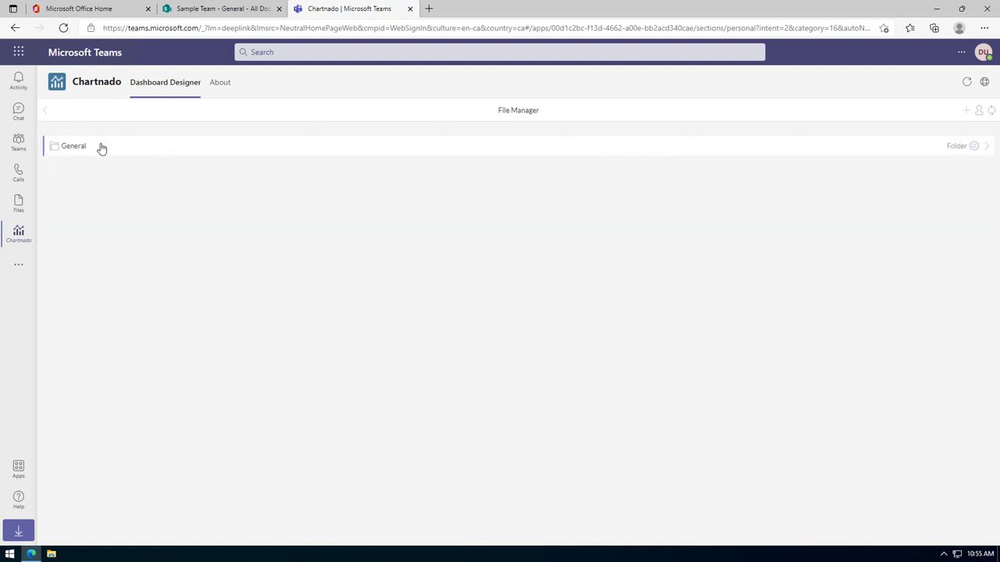
pyautogui.click(101, 148)
# Create a new dashboard named Demo in the General folder and save it.
pyautogui.click(967, 113)
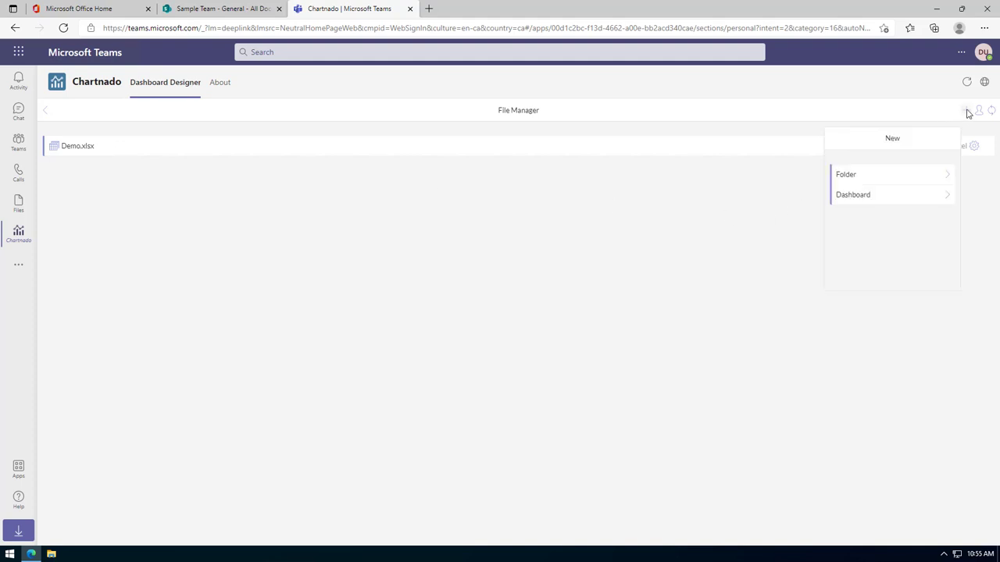
pyautogui.click(915, 196)
pyautogui.moveTo(935, 176); pyautogui.dragTo(860, 178)
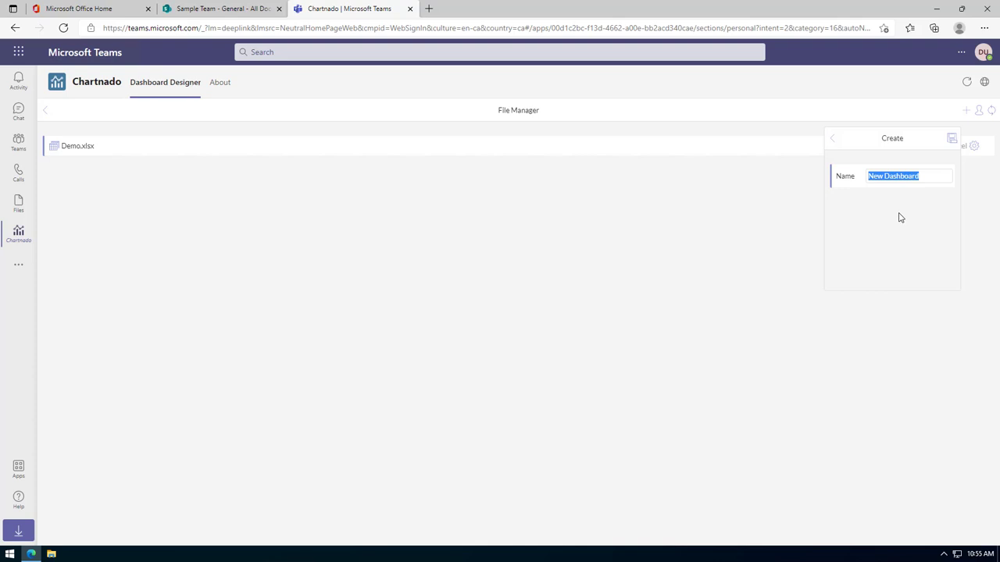
pyautogui.write('Demo')
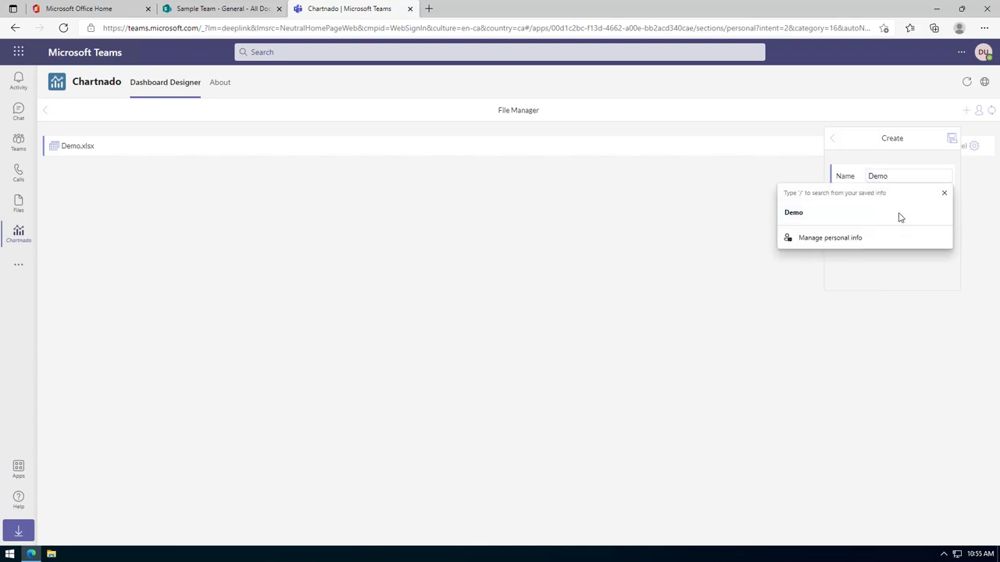
pyautogui.click(935, 161)
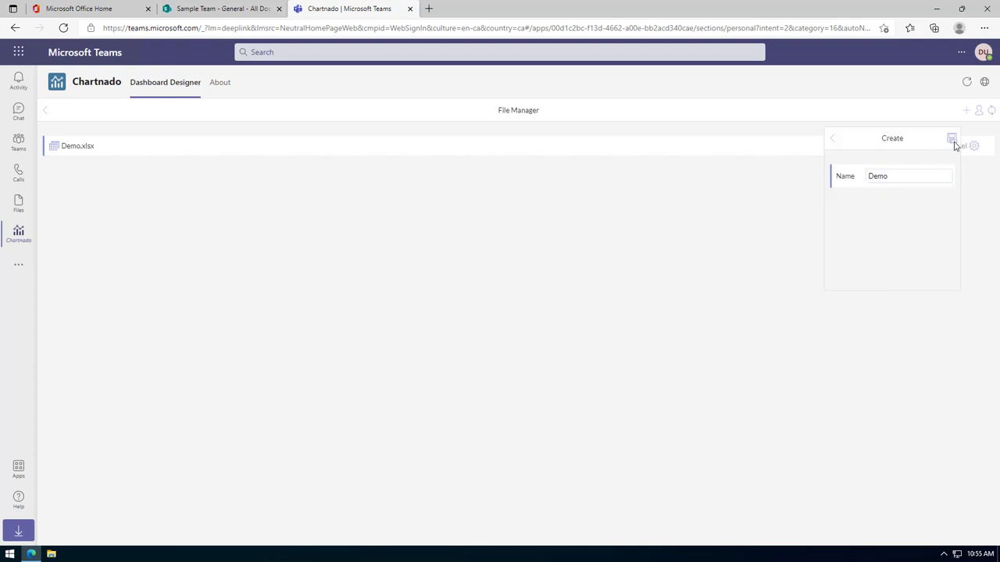
pyautogui.click(953, 142)
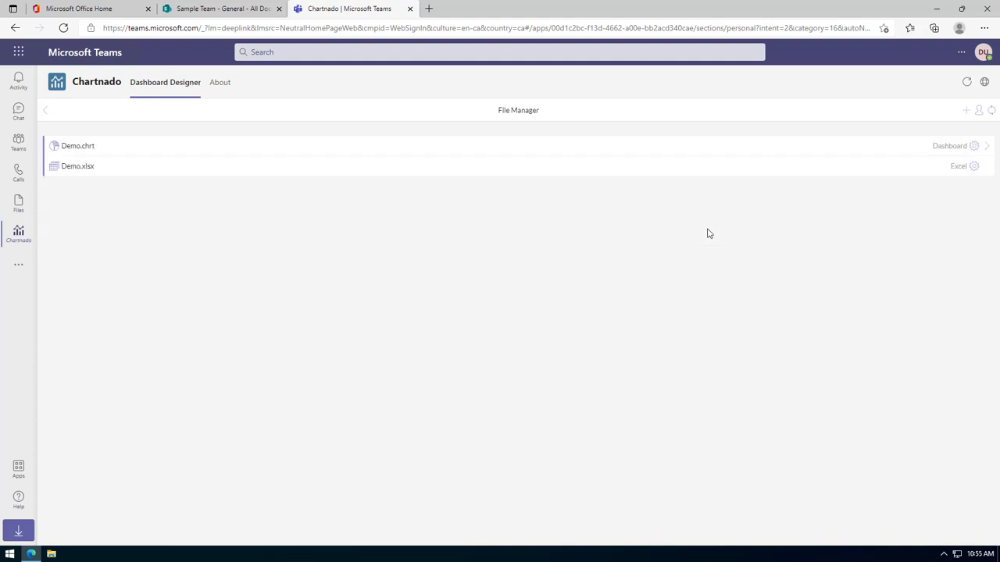
# Open the Demo.chrt dashboard, unlock it, and add a new worksheet, opening its template for editing.
pyautogui.click(102, 148)
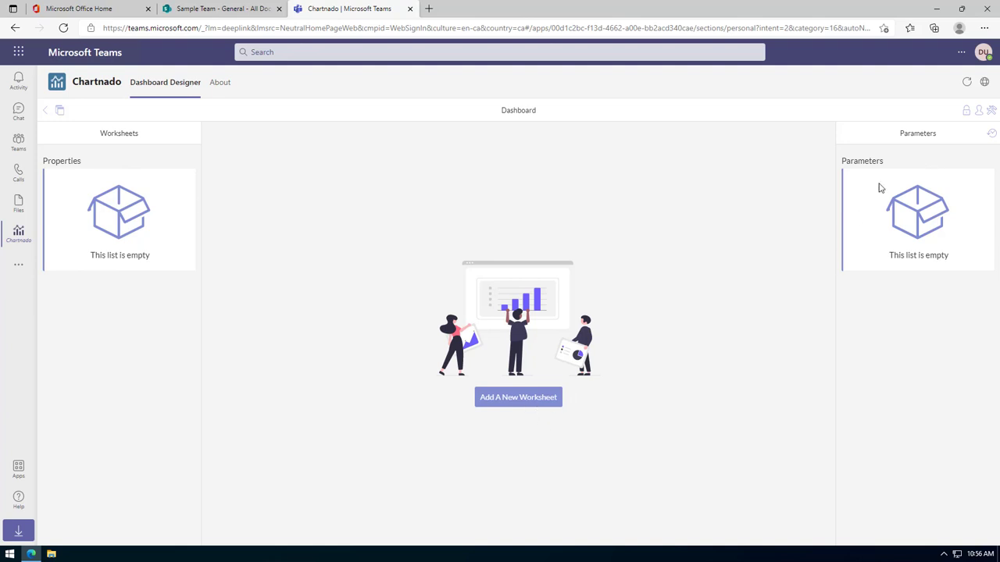
pyautogui.click(967, 111)
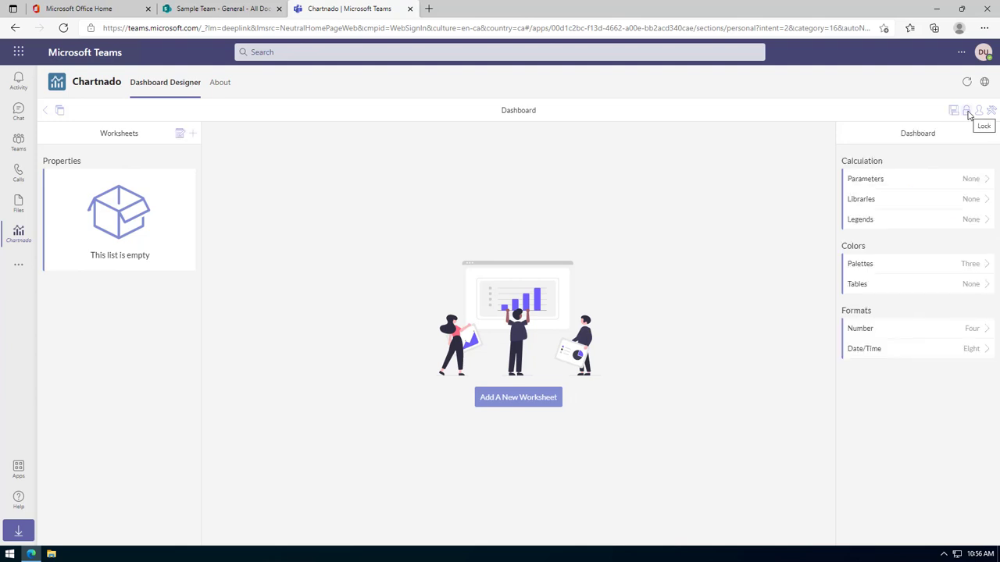
pyautogui.click(194, 138)
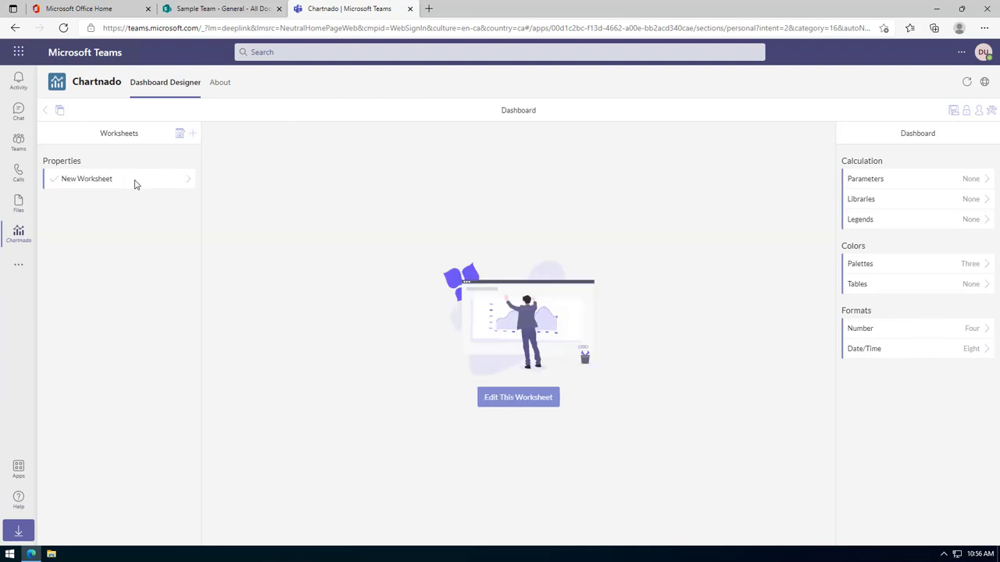
pyautogui.click(190, 183)
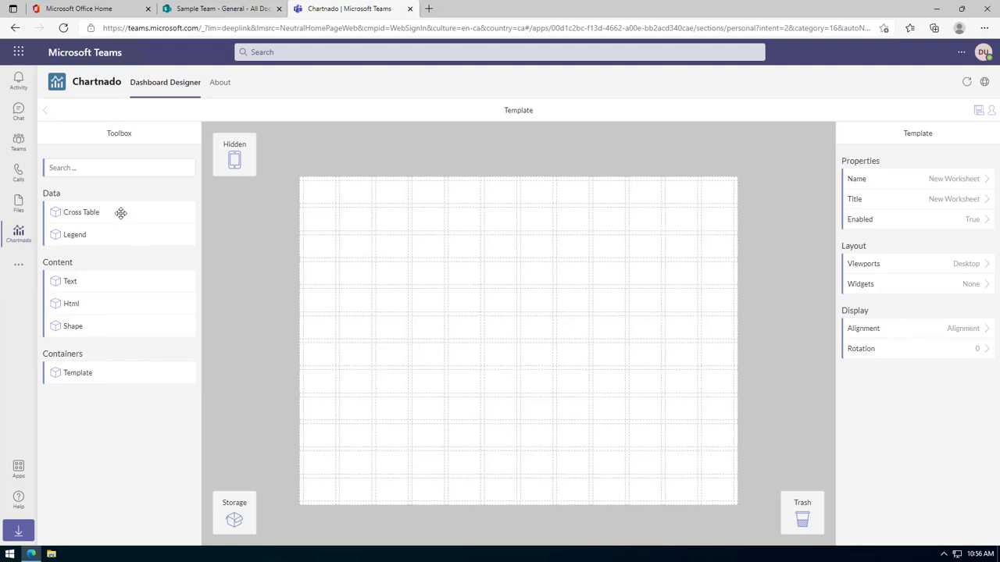
# Place a Cross Table in the template grid's upper-left corner, enlarge it to about nine by nine cells, and open its designer.
pyautogui.moveTo(121, 212); pyautogui.dragTo(362, 240)
pyautogui.moveTo(418, 292); pyautogui.dragTo(517, 341)
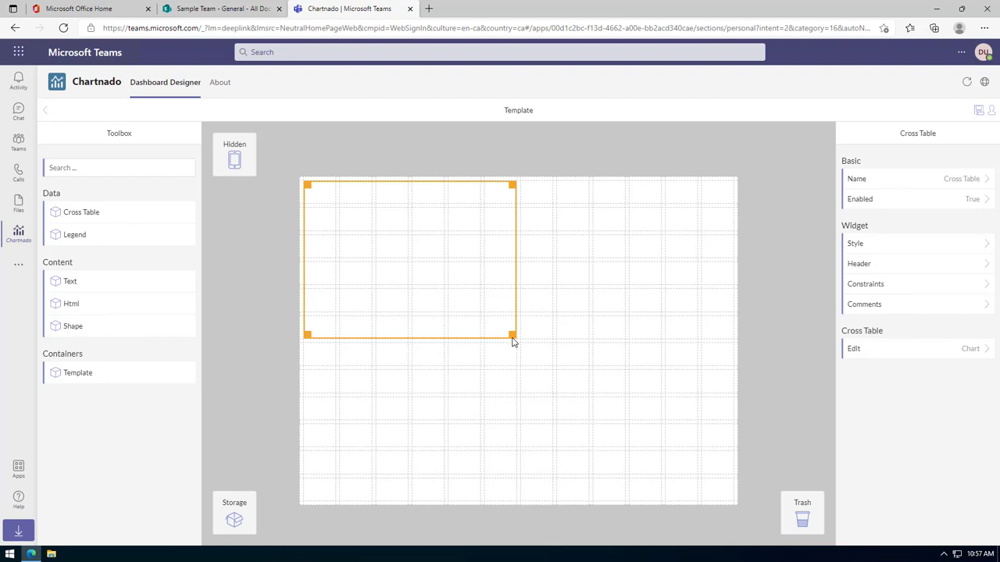
pyautogui.moveTo(512, 337); pyautogui.dragTo(628, 423)
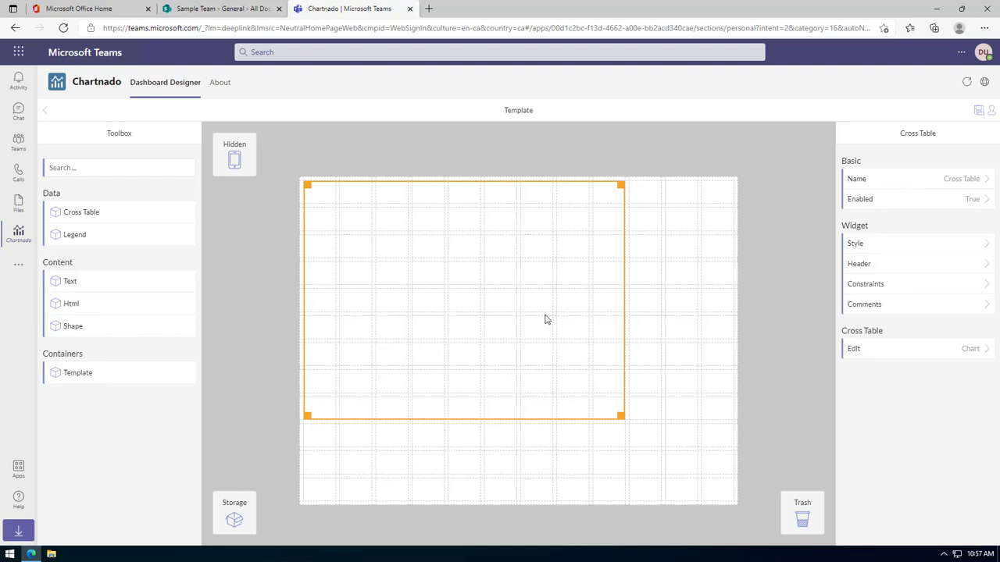
pyautogui.click(933, 352)
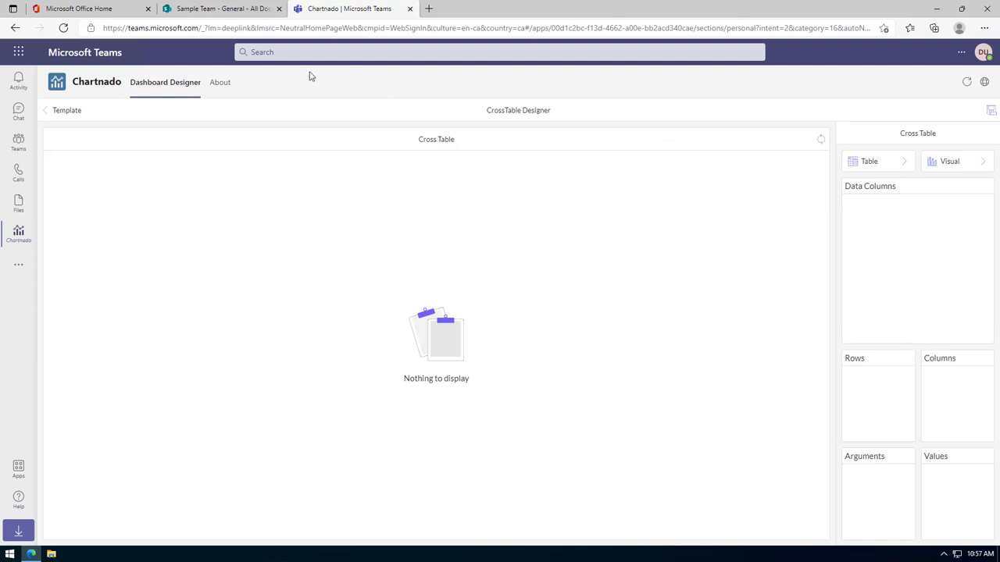
# Switch to SharePoint, open Demo.xlsx from the General folder, and select the visible Order Date cells to examine the source data.
pyautogui.click(221, 12)
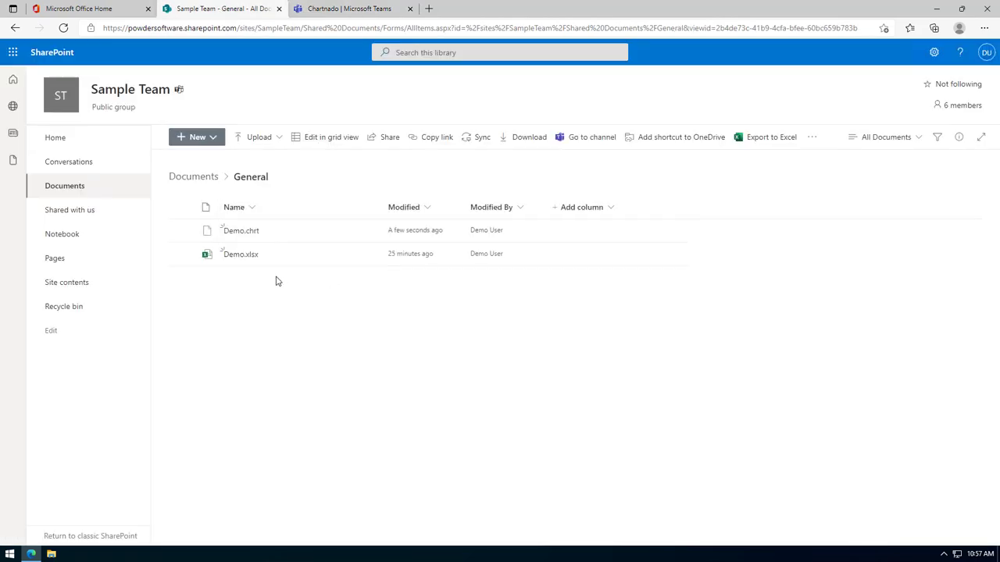
pyautogui.click(244, 256)
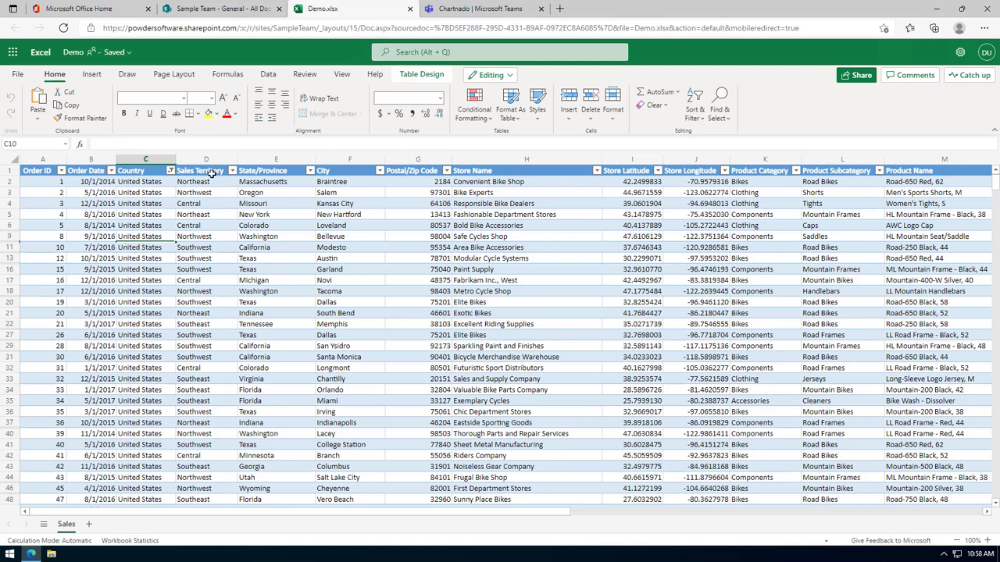
pyautogui.moveTo(92, 172); pyautogui.dragTo(94, 500)
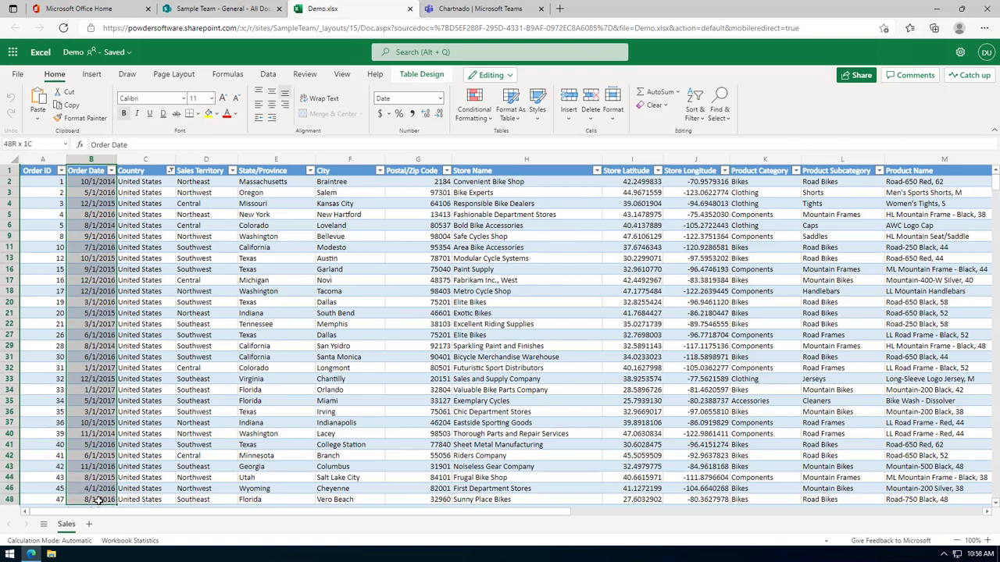
# Examine the Order Date and City data in Demo.xlsx and display the table's design settings to check its name.
pyautogui.click(94, 312)
pyautogui.click(90, 171)
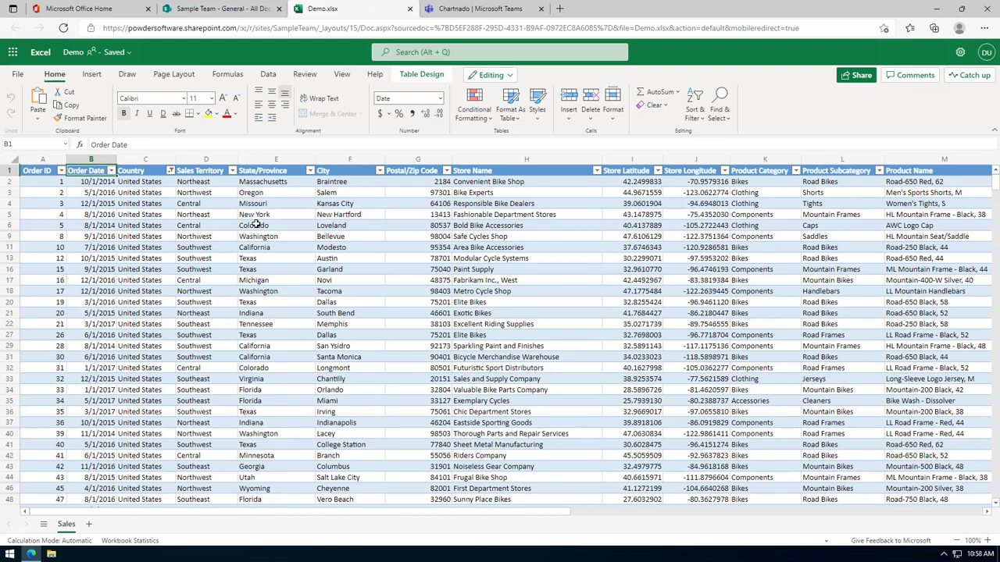
pyautogui.click(334, 225)
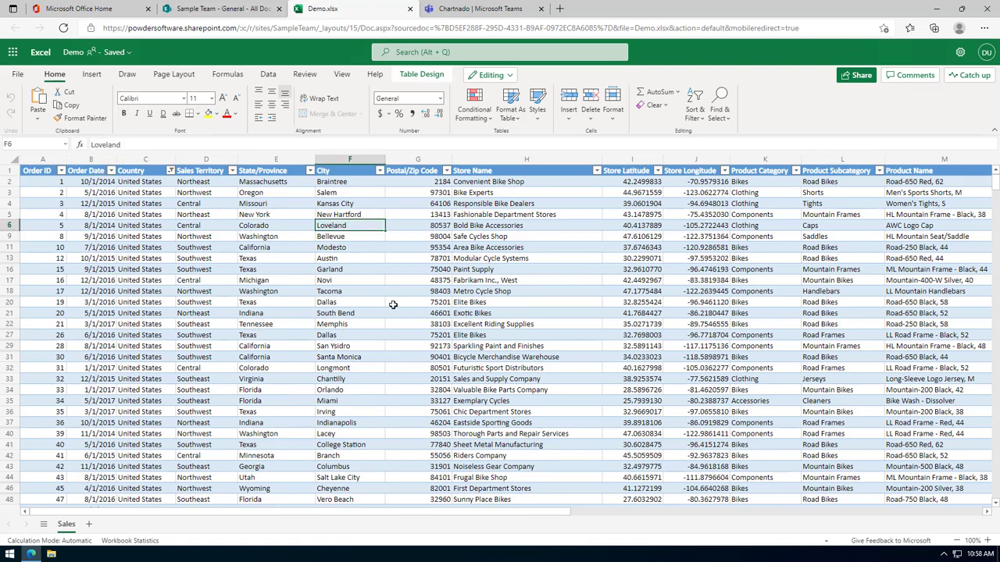
pyautogui.click(422, 75)
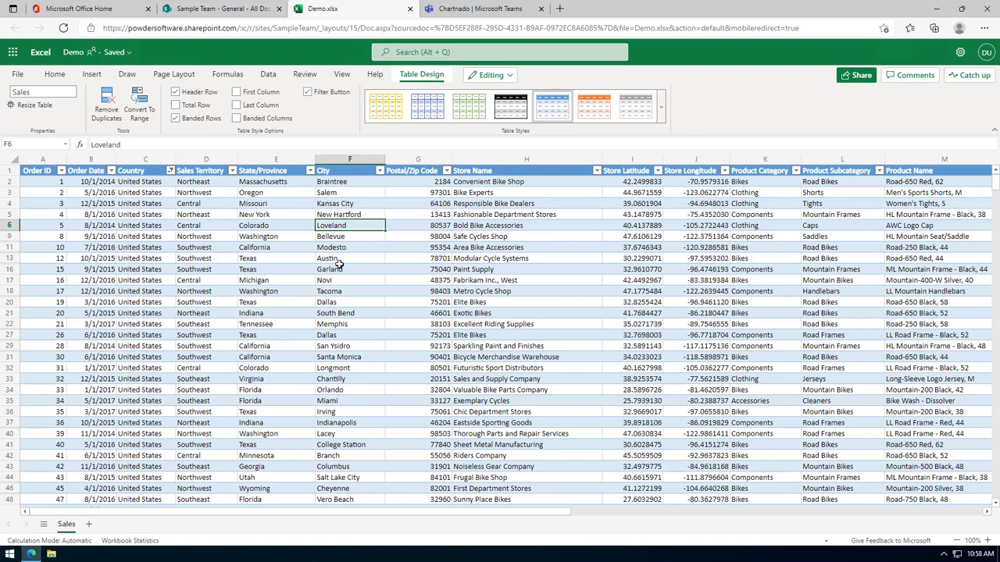
# Switch to Chartnado in Teams, open the cross table's Table function, and place a OneDrive File block in it.
pyautogui.click(478, 11)
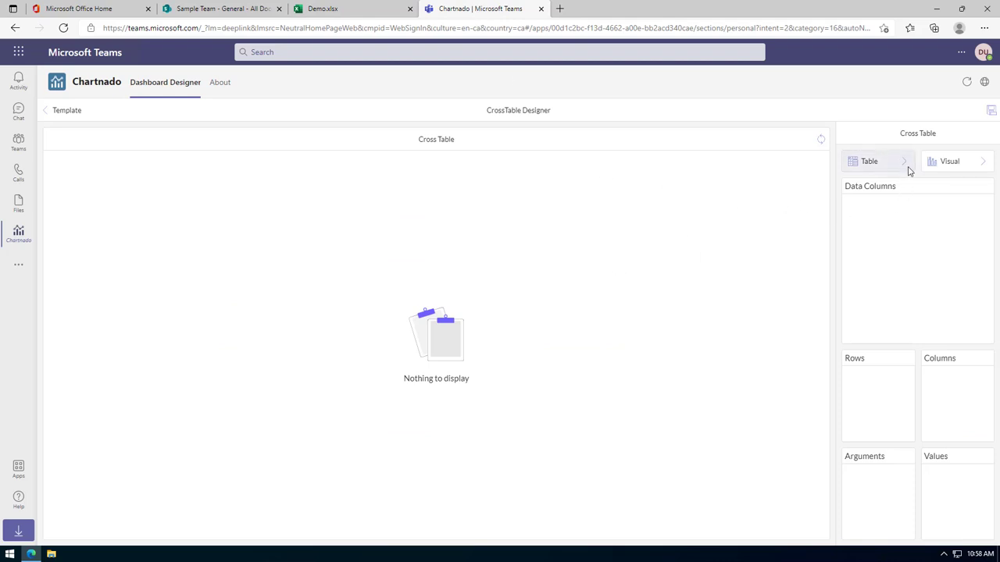
pyautogui.click(906, 165)
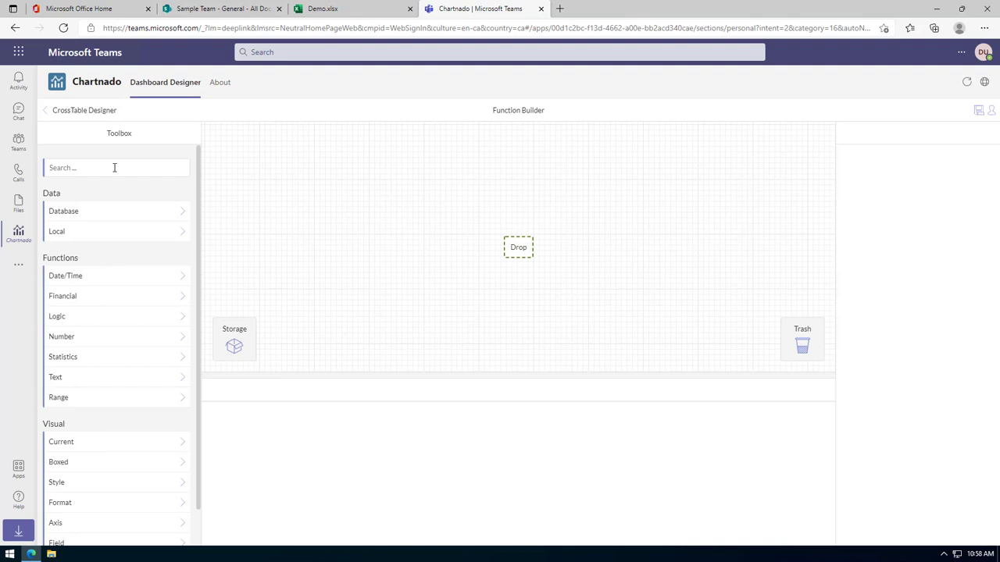
pyautogui.write('oned')
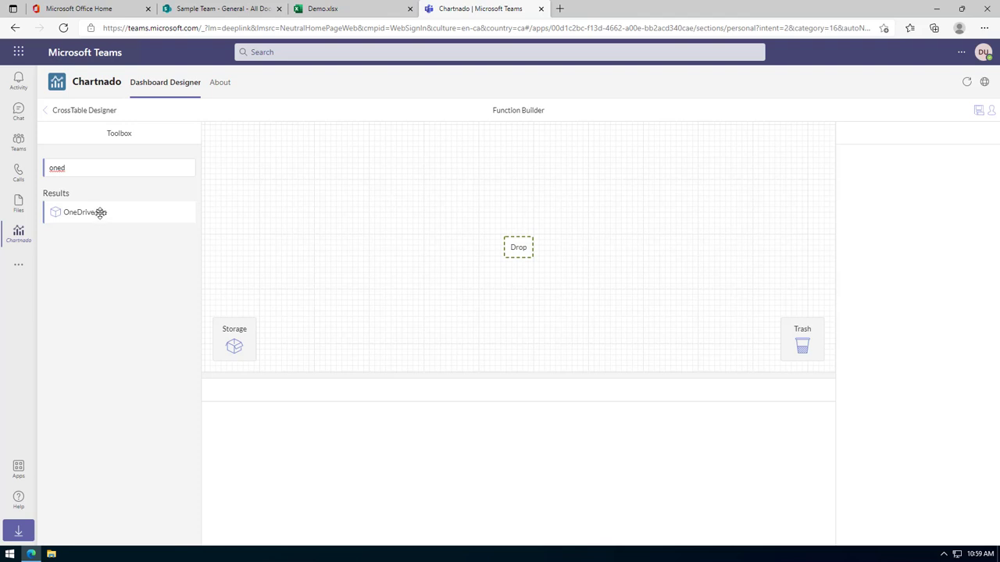
pyautogui.moveTo(102, 216); pyautogui.dragTo(465, 267)
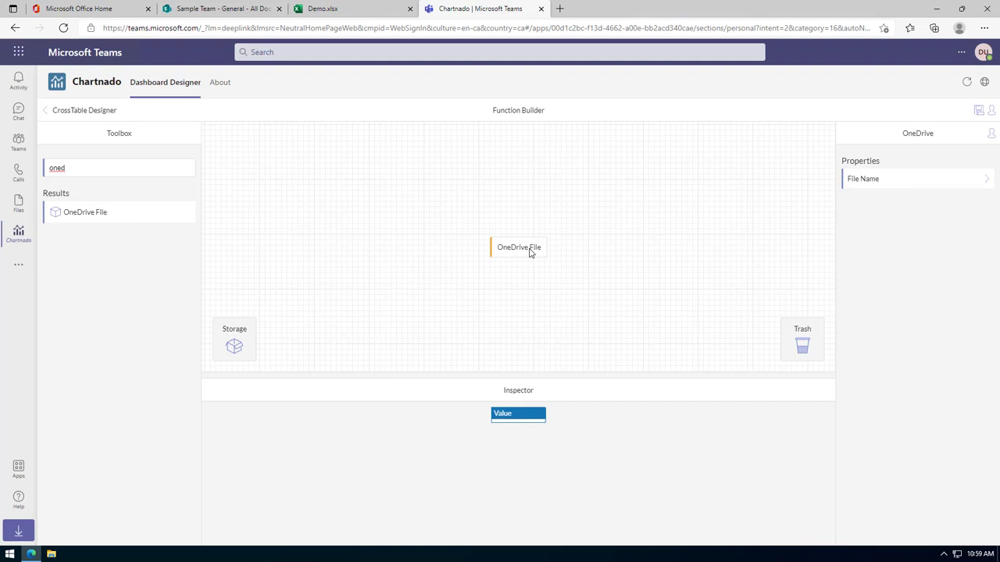
# Set the OneDrive File block's file name to Demo.xlsx from the Sample Team's General folder.
pyautogui.click(932, 182)
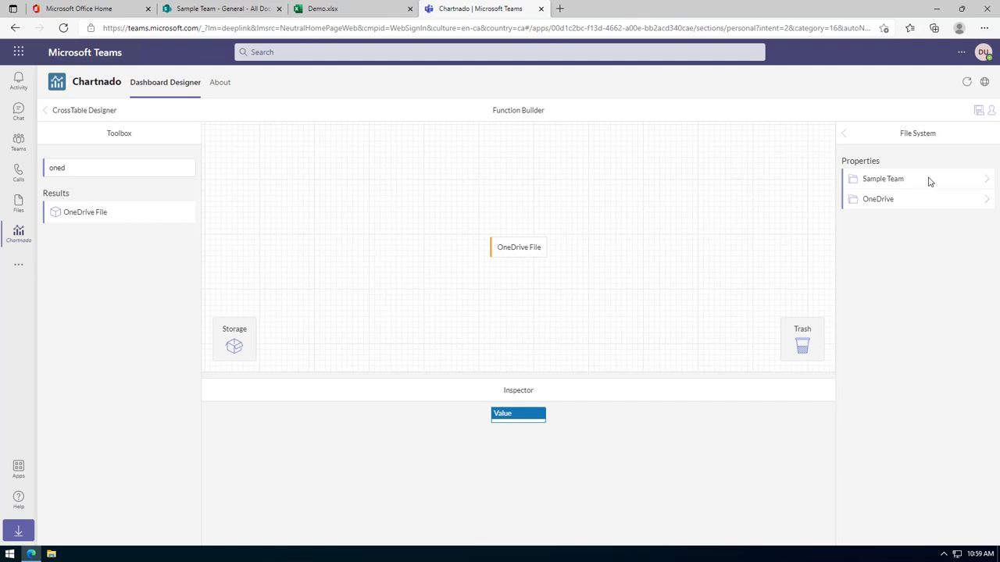
pyautogui.click(929, 182)
pyautogui.click(922, 184)
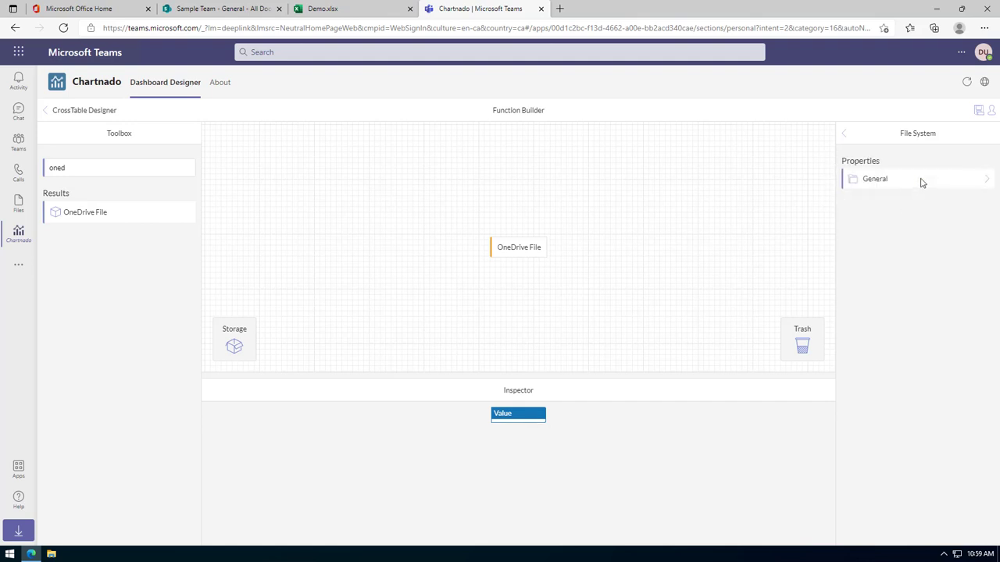
pyautogui.click(921, 182)
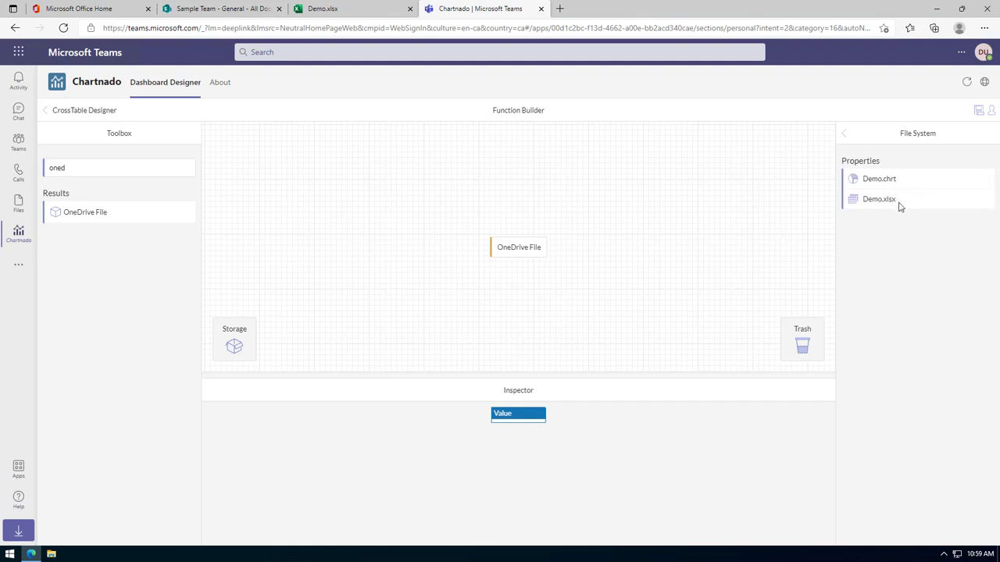
pyautogui.click(900, 204)
# Find the Microsoft Excel Table function and wrap it around the OneDrive File block.
pyautogui.doubleClick(85, 170)
pyautogui.write('micros')
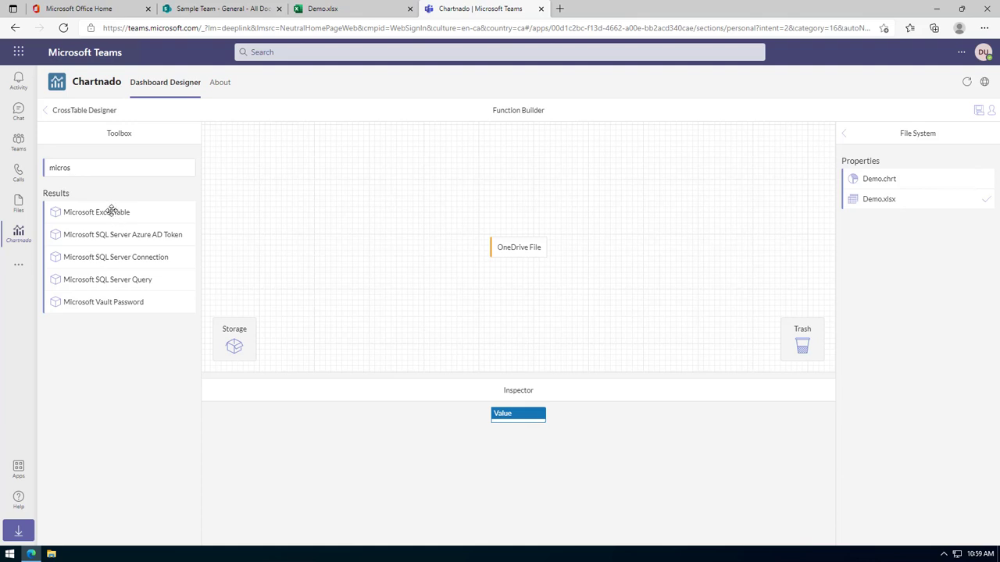
pyautogui.moveTo(109, 211); pyautogui.dragTo(515, 252)
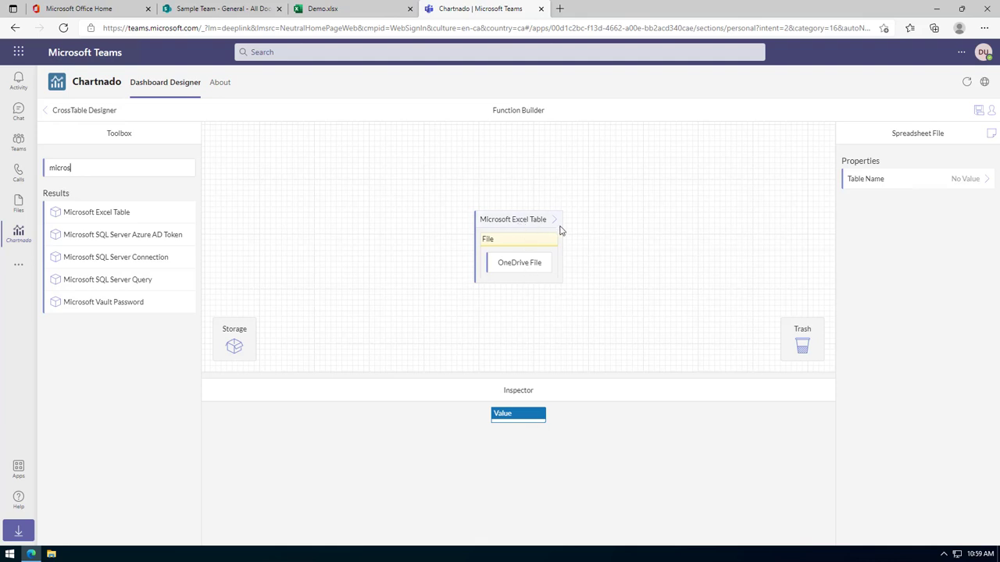
# Set the Excel table's Table Name to a Text function with the value Sales, and inspect the resulting table data.
pyautogui.click(919, 184)
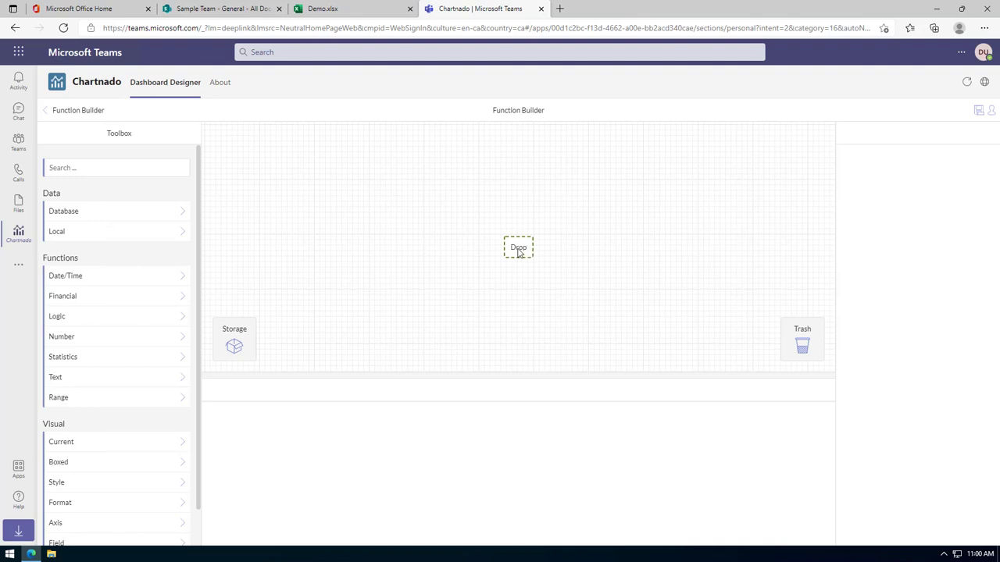
pyautogui.click(102, 168)
pyautogui.write('text')
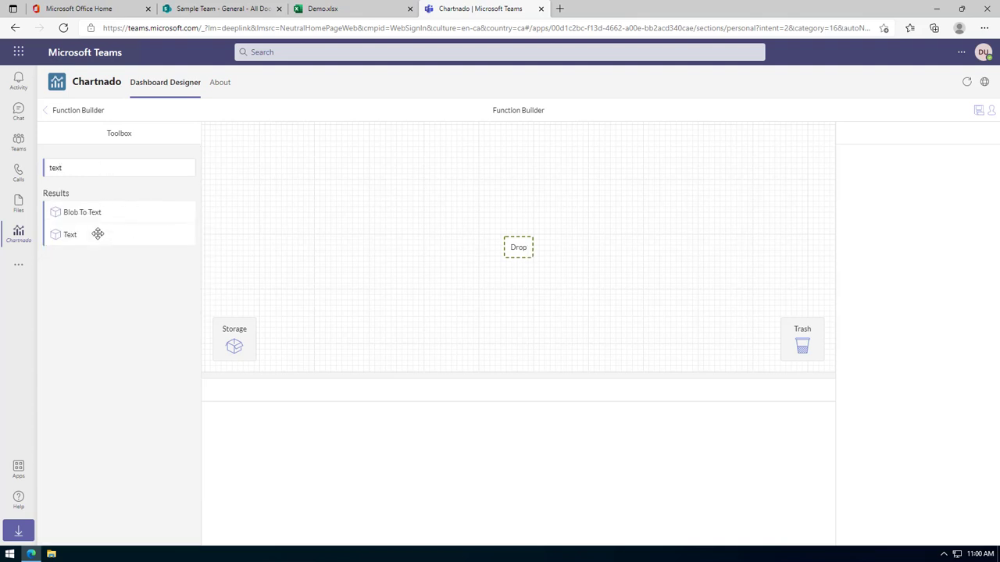
pyautogui.moveTo(96, 233); pyautogui.dragTo(512, 250)
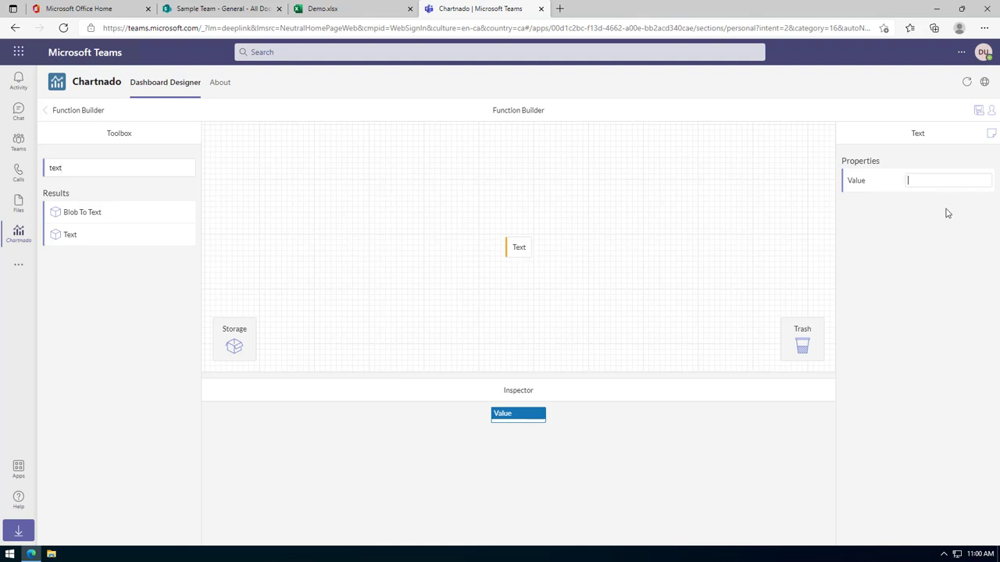
pyautogui.write('Sales')
pyautogui.click(76, 113)
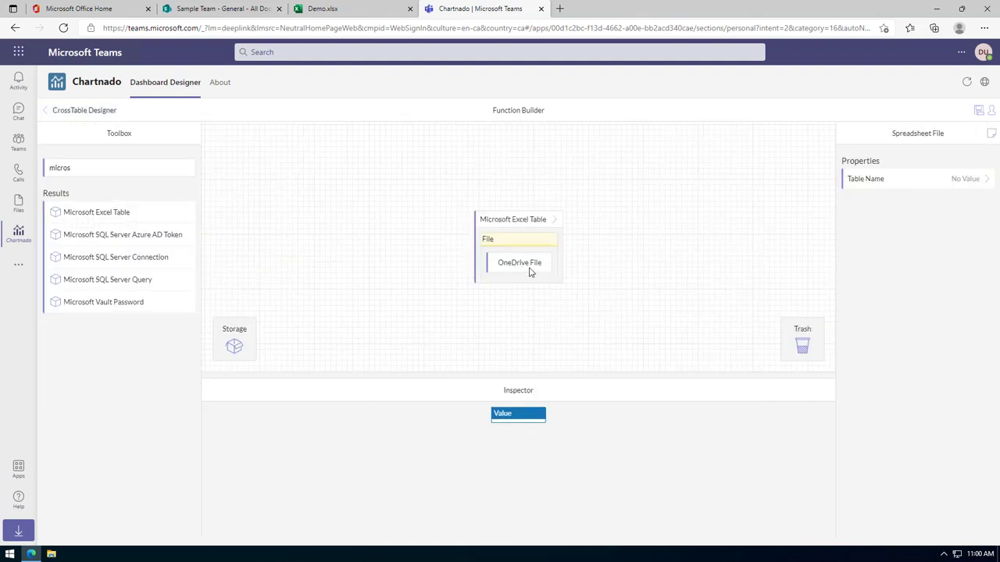
pyautogui.click(516, 224)
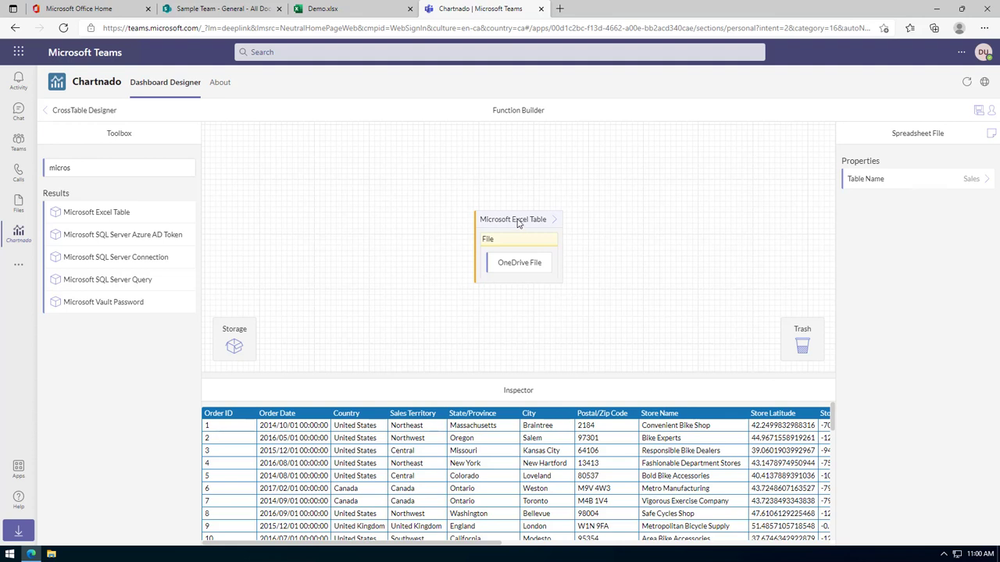
# Find the Cache function and wrap it around the Microsoft Excel Table block.
pyautogui.doubleClick(82, 167)
pyautogui.write('c')
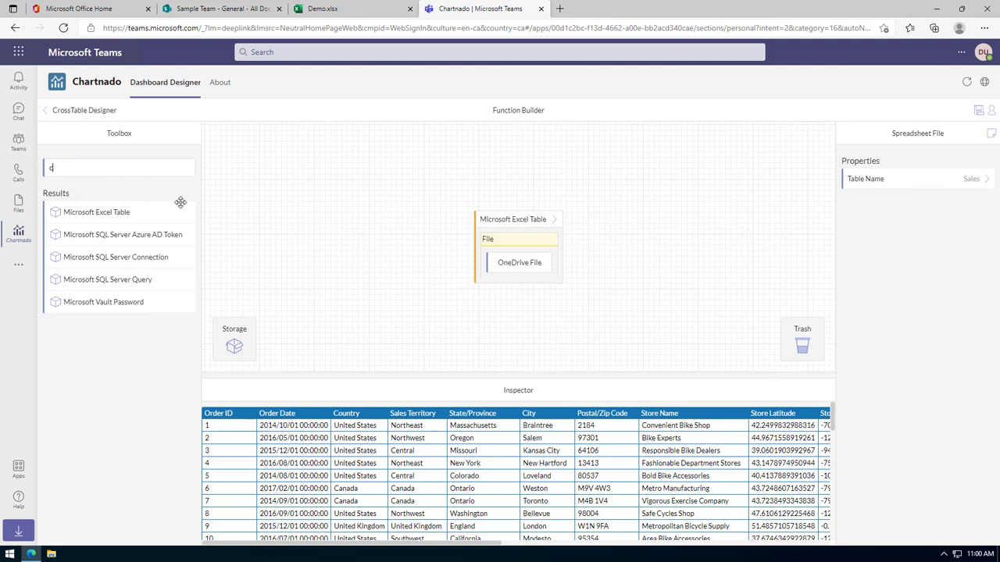
pyautogui.write('ach')
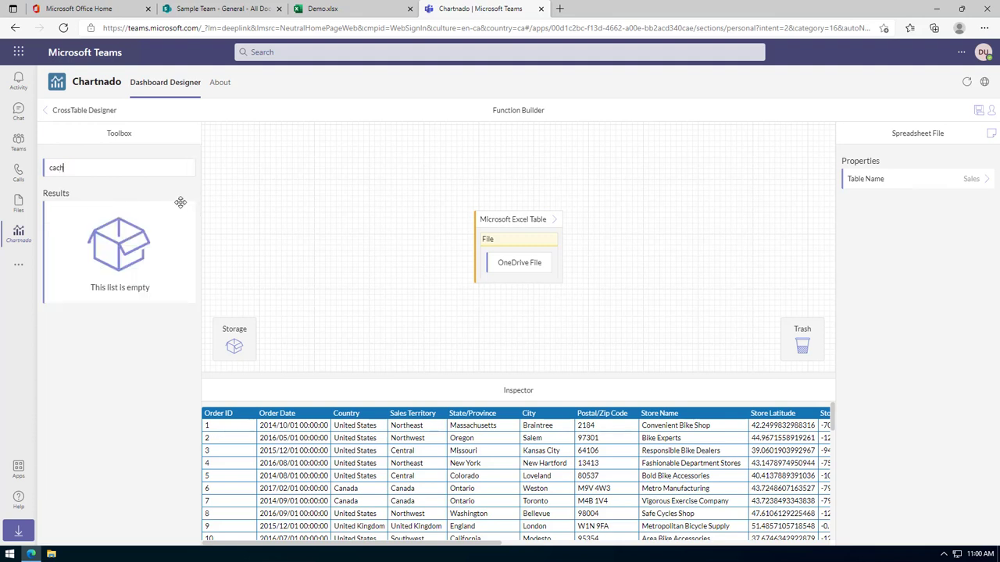
pyautogui.write('ae')
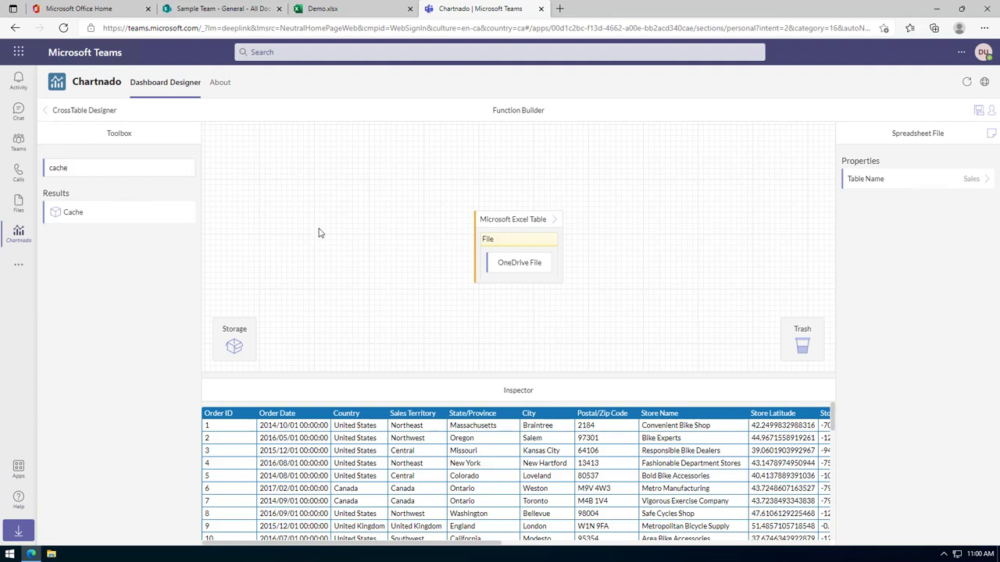
pyautogui.moveTo(319, 233); pyautogui.dragTo(514, 220)
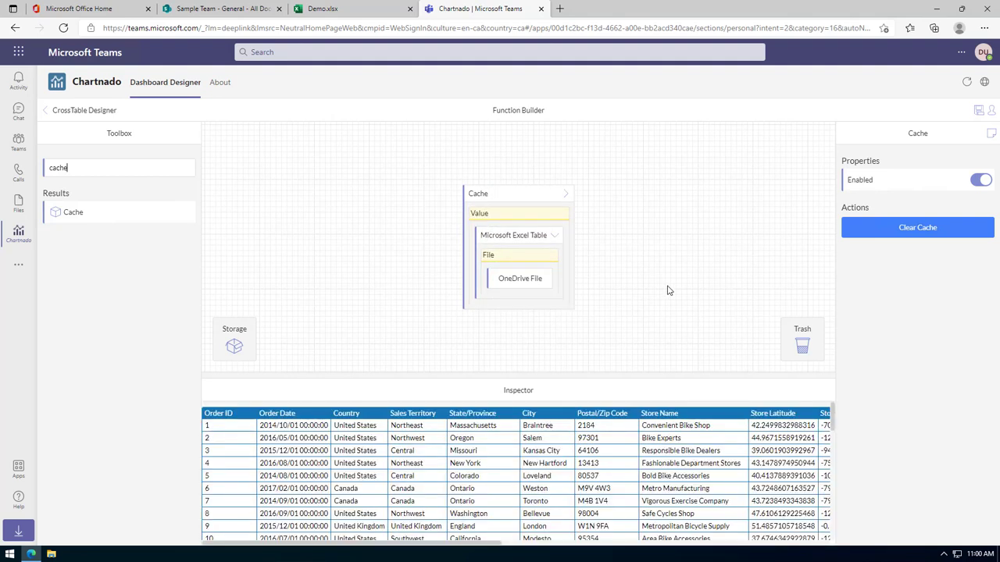
# Switch to the Demo.xlsx workbook and look over the Sales table's source rows.
pyautogui.click(325, 9)
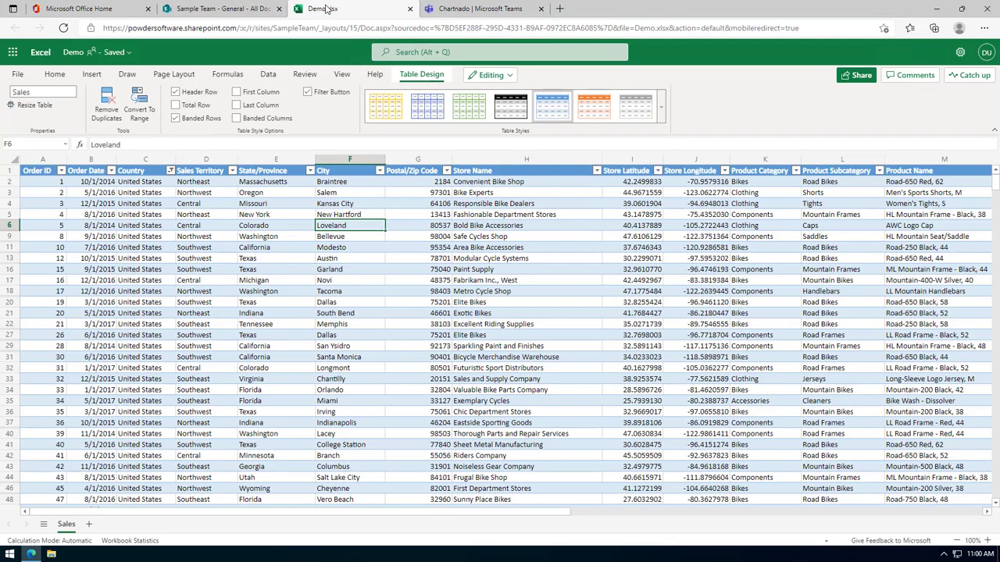
pyautogui.moveTo(357, 268); pyautogui.dragTo(503, 320)
pyautogui.click(503, 315)
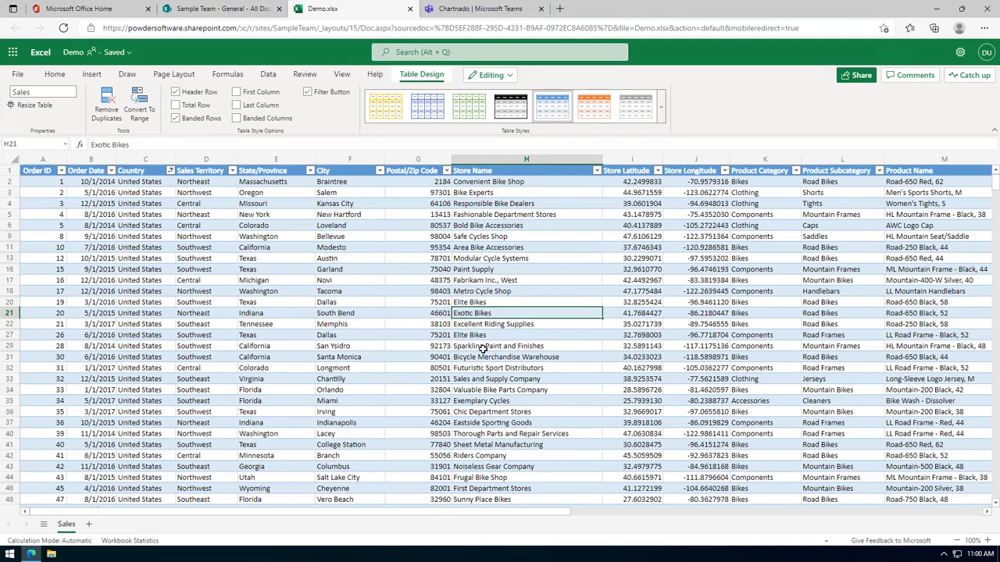
# Switch to Chartnado, return to the CrossTable Designer, and add the Country column to Arguments.
pyautogui.click(464, 9)
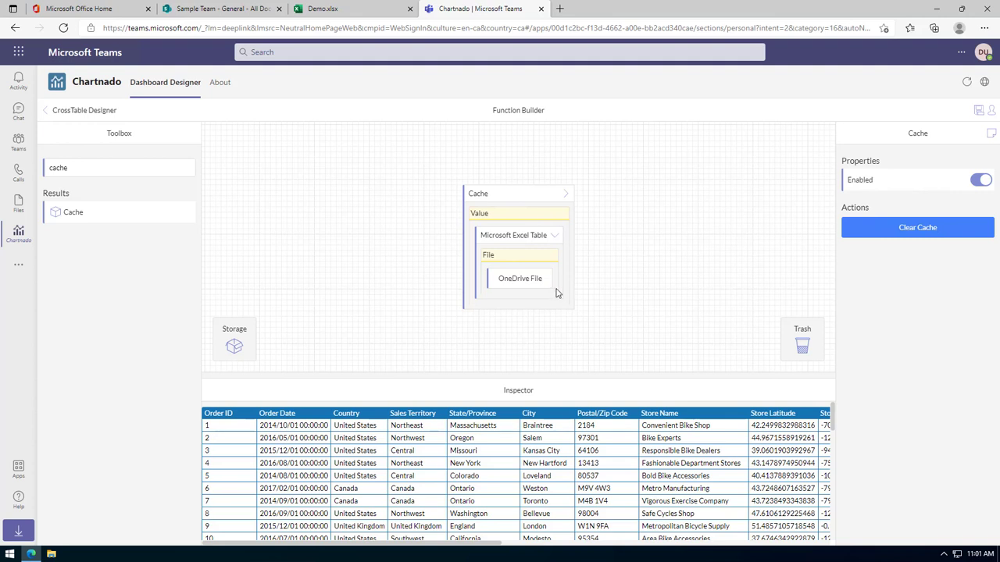
pyautogui.click(68, 114)
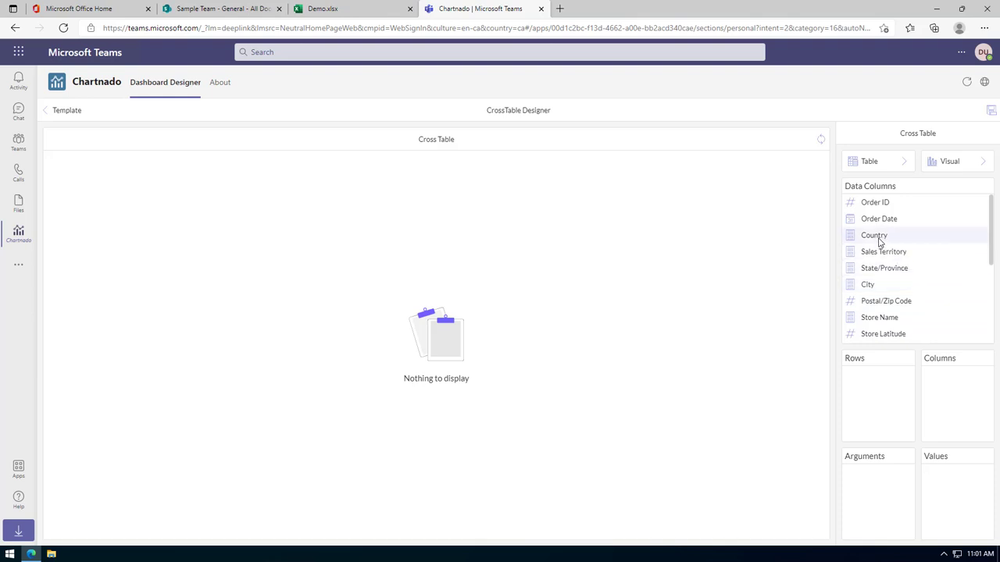
pyautogui.moveTo(879, 239); pyautogui.dragTo(882, 493)
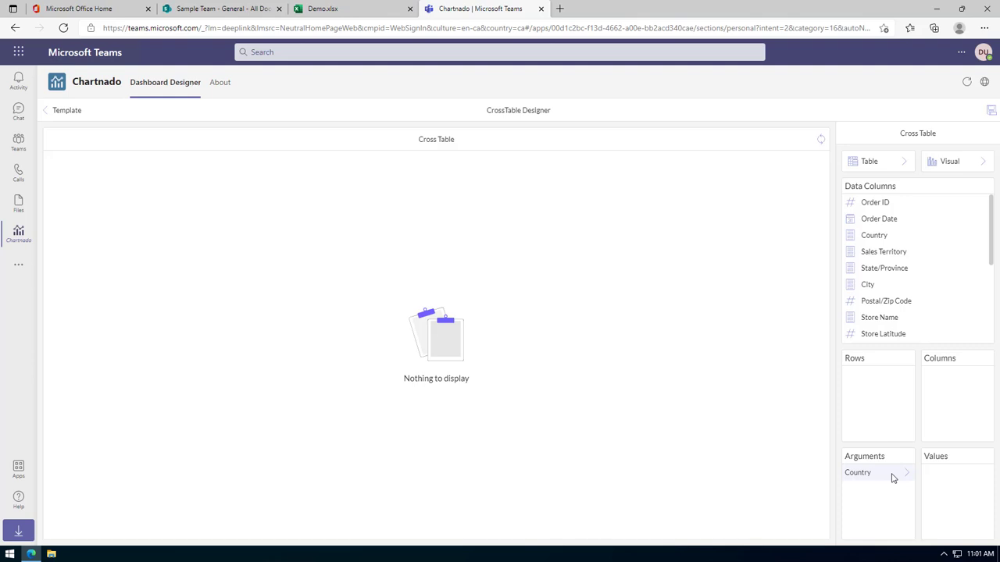
# Switch to Demo.xlsx, filter the Country column to equal Canada, and look through the filtered rows.
pyautogui.click(348, 11)
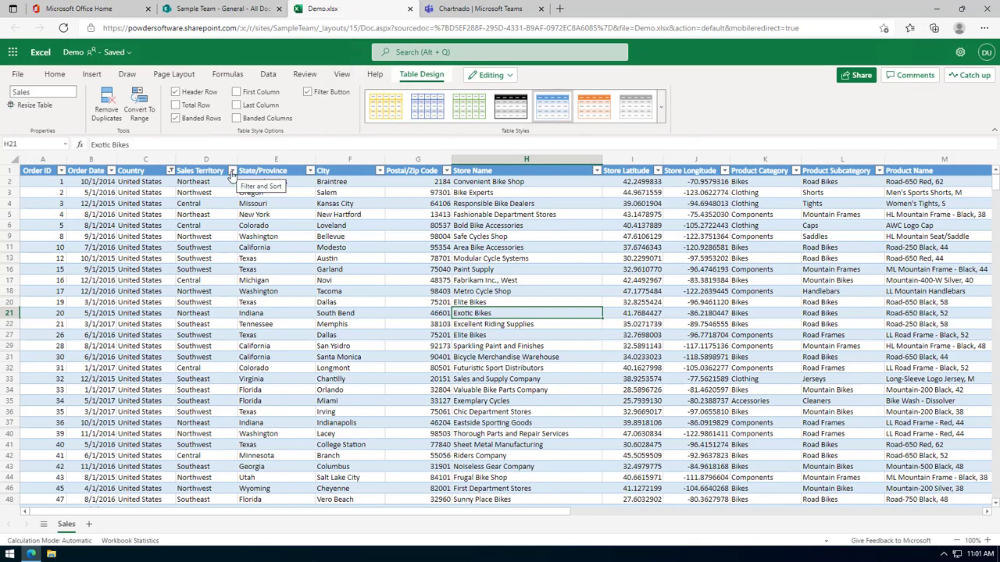
pyautogui.click(170, 171)
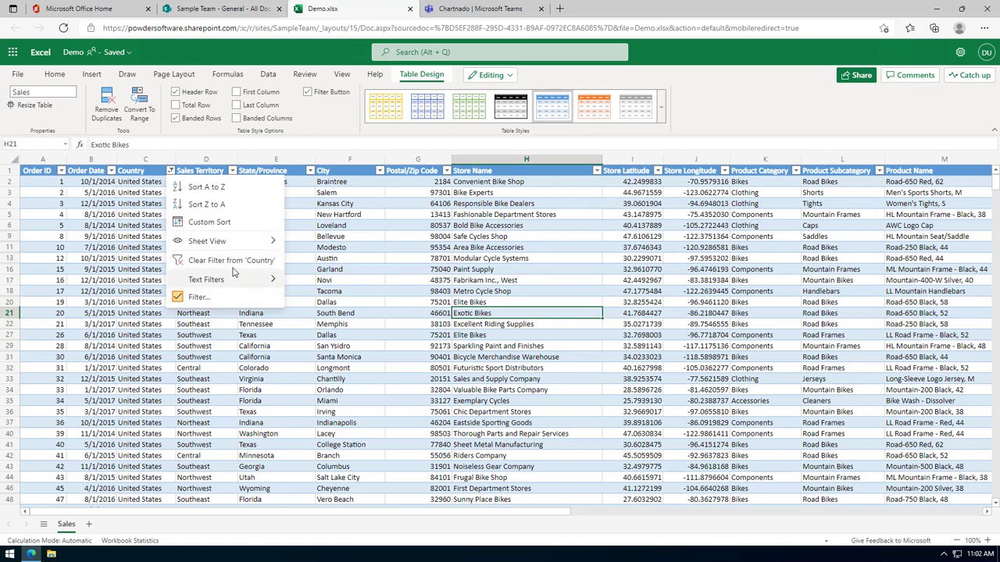
pyautogui.moveTo(239, 280)
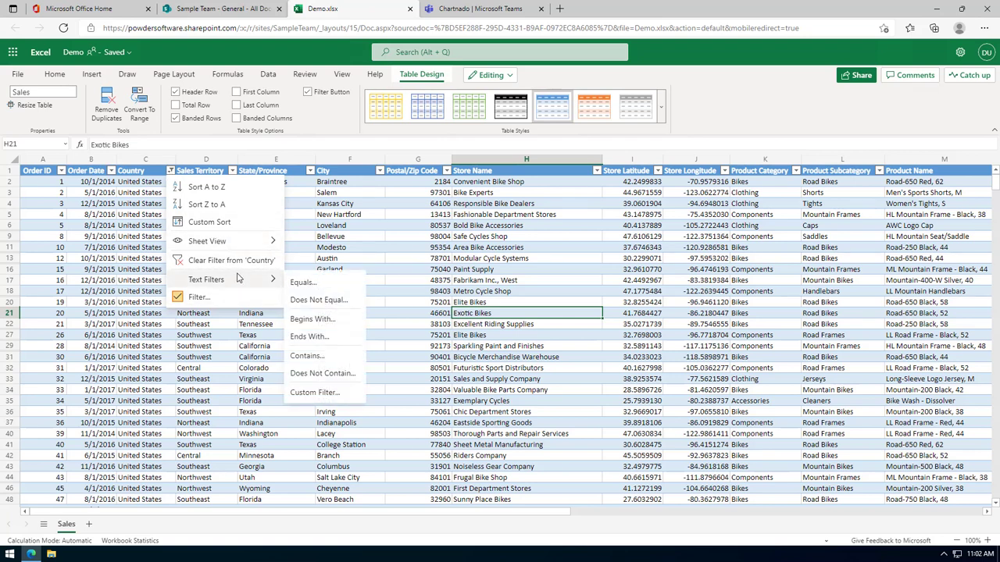
pyautogui.click(303, 283)
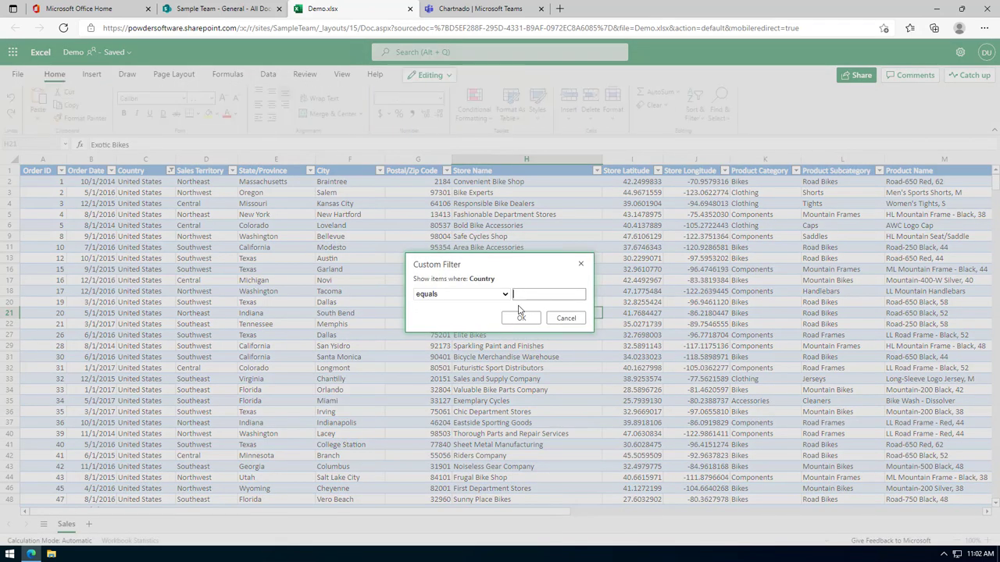
pyautogui.write('Canada')
pyautogui.click(530, 318)
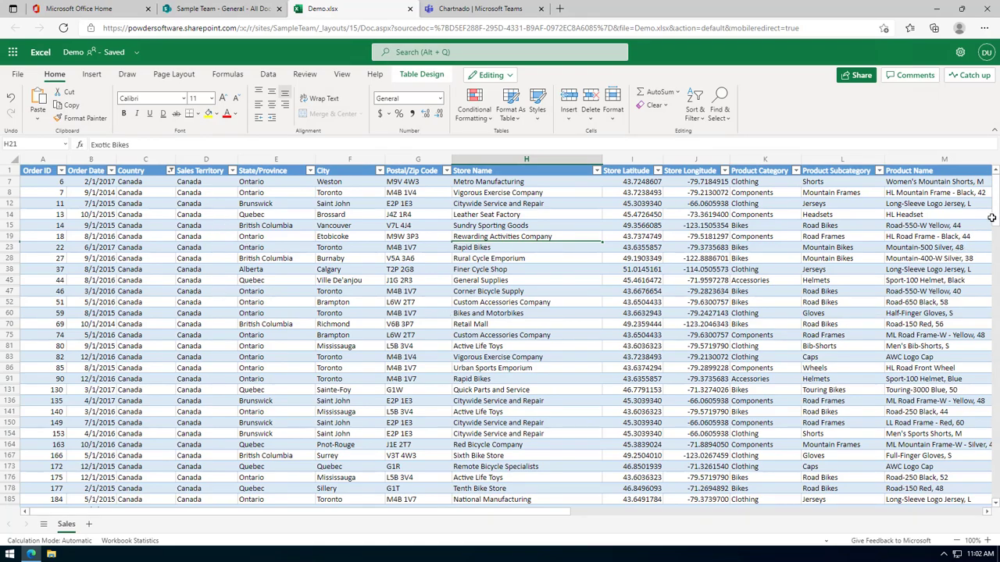
pyautogui.moveTo(996, 226); pyautogui.dragTo(996, 351)
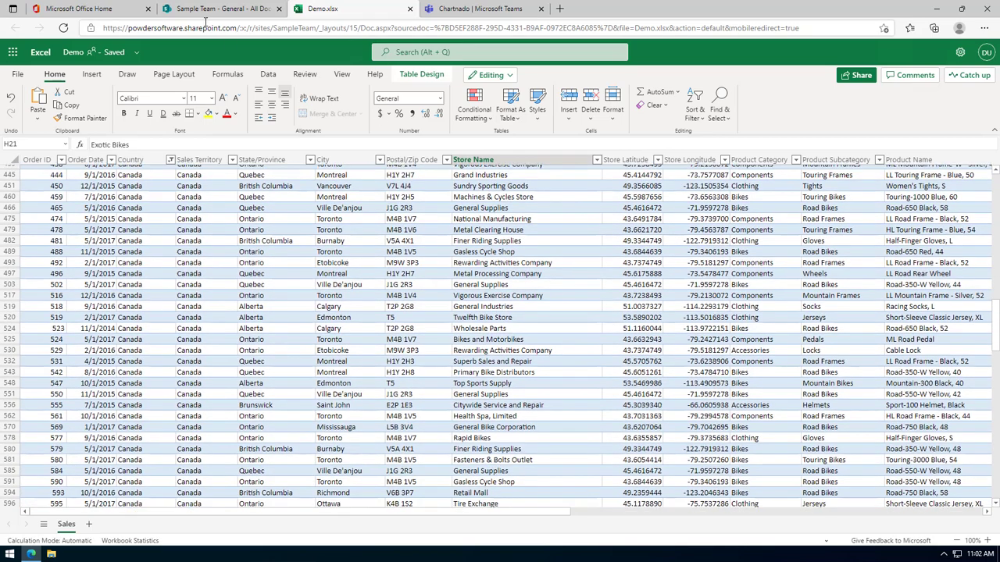
# Switch to Chartnado and open the marker value function of the Country argument.
pyautogui.click(462, 14)
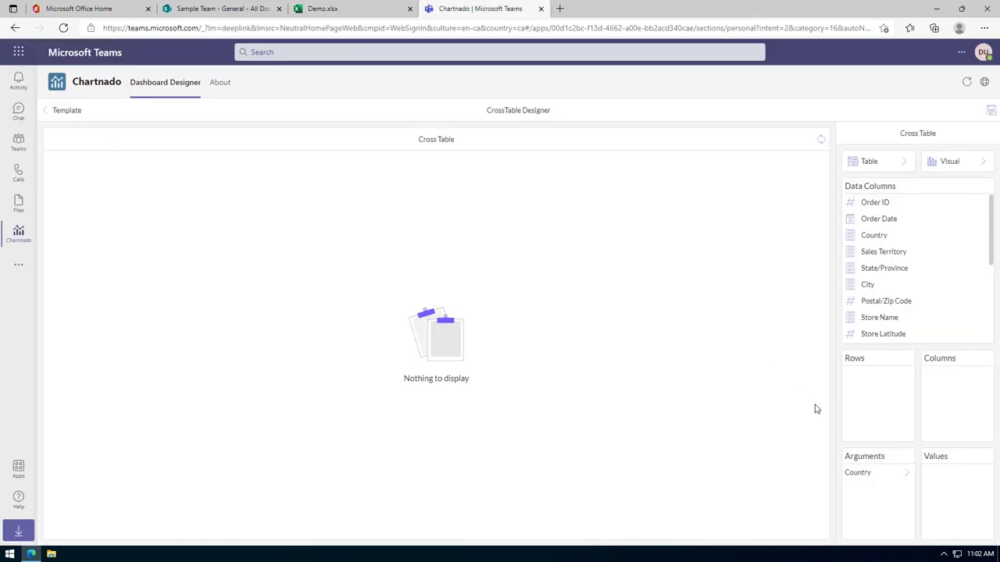
pyautogui.click(908, 476)
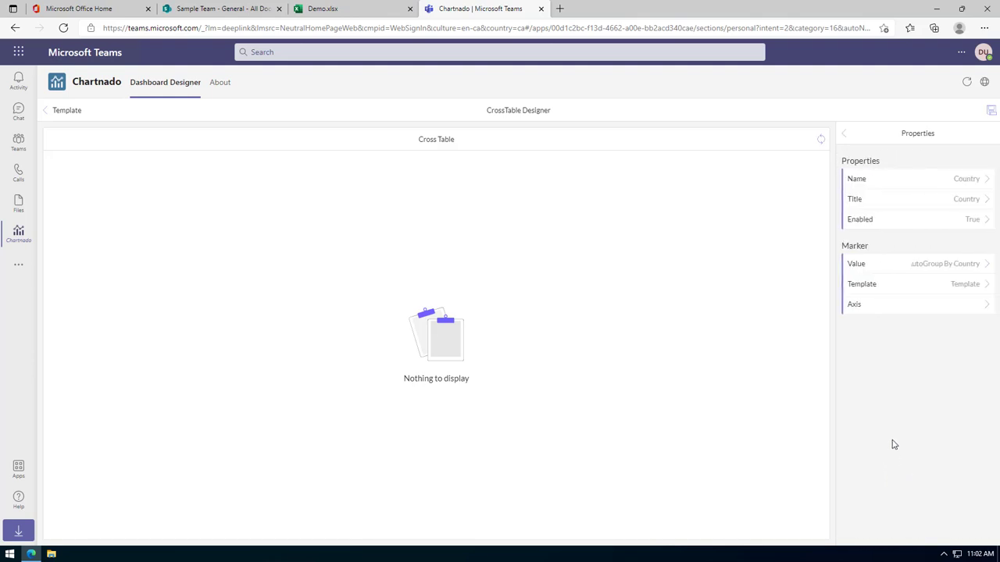
pyautogui.click(969, 269)
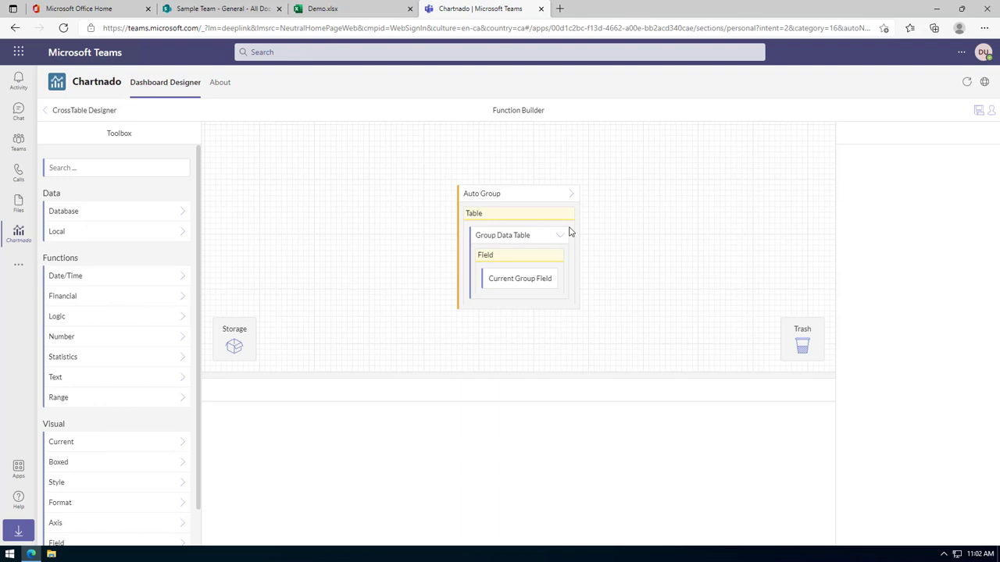
# Inspect the outputs of the Country function's Current Group Field, Group Data Table and Auto Group blocks.
pyautogui.click(532, 281)
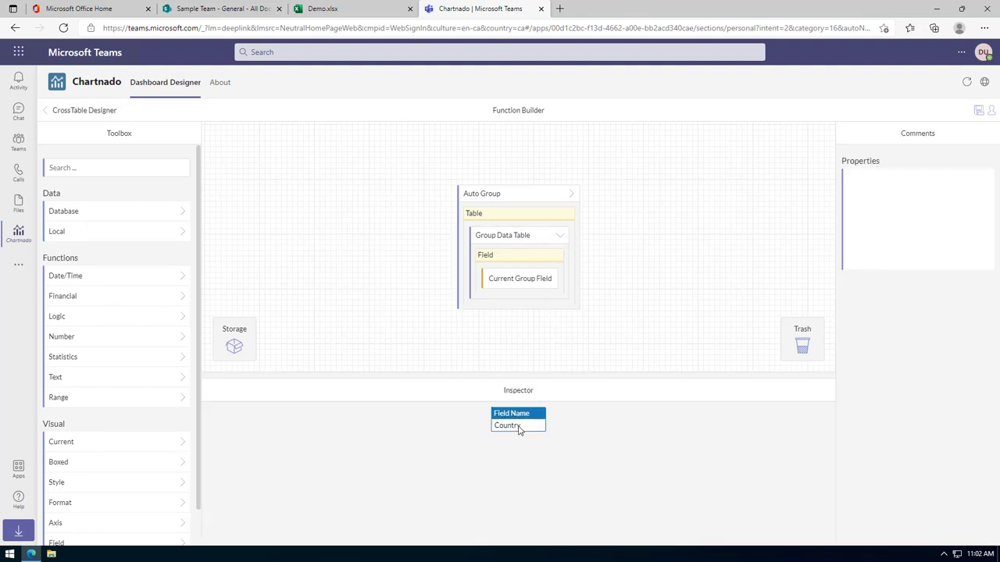
pyautogui.click(509, 239)
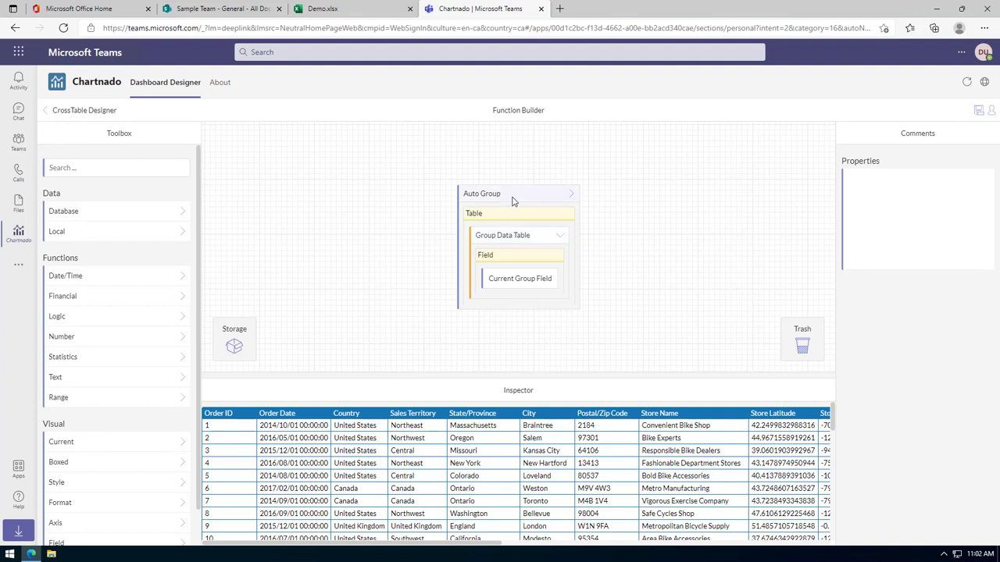
pyautogui.click(513, 202)
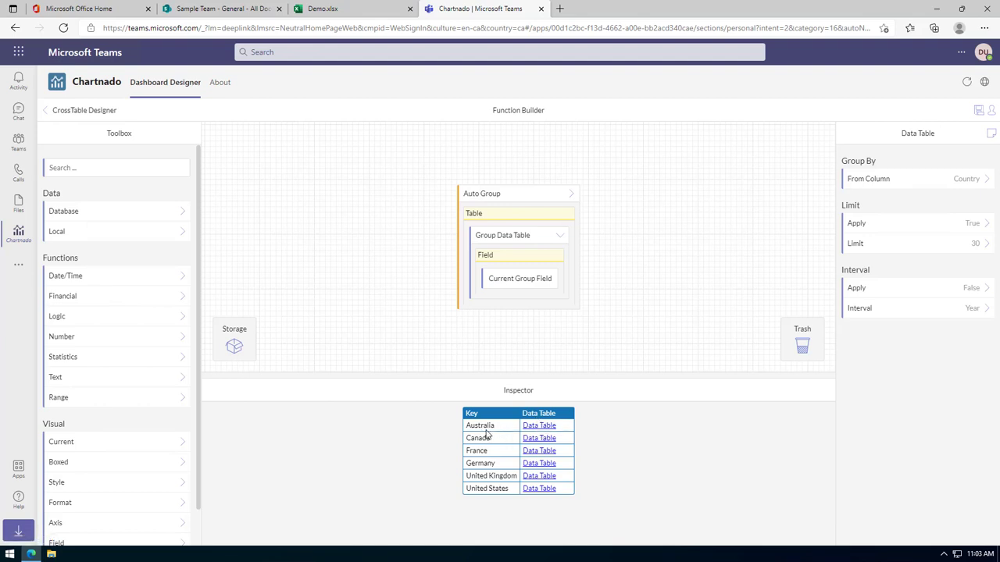
# Look through the data tables of the Australia and Canada groups, and return to the cross table's column setup.
pyautogui.click(543, 429)
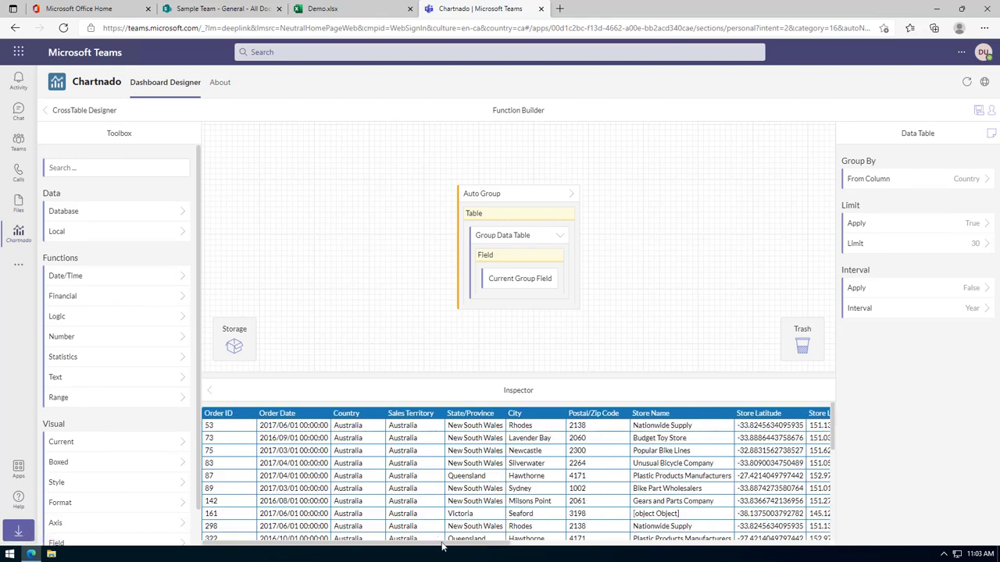
pyautogui.moveTo(442, 546); pyautogui.dragTo(545, 549)
pyautogui.scroll(-2, 360, 492)
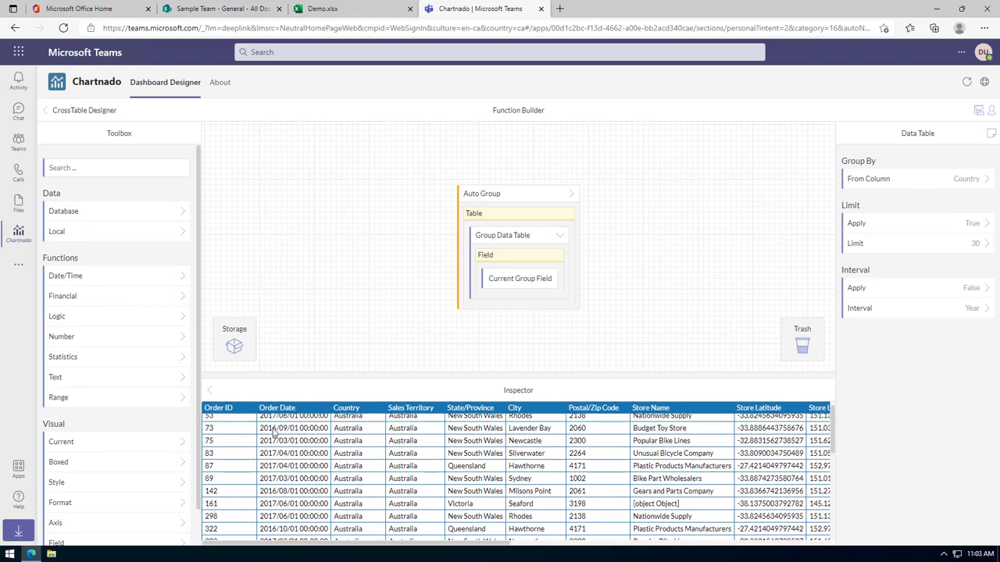
pyautogui.click(209, 390)
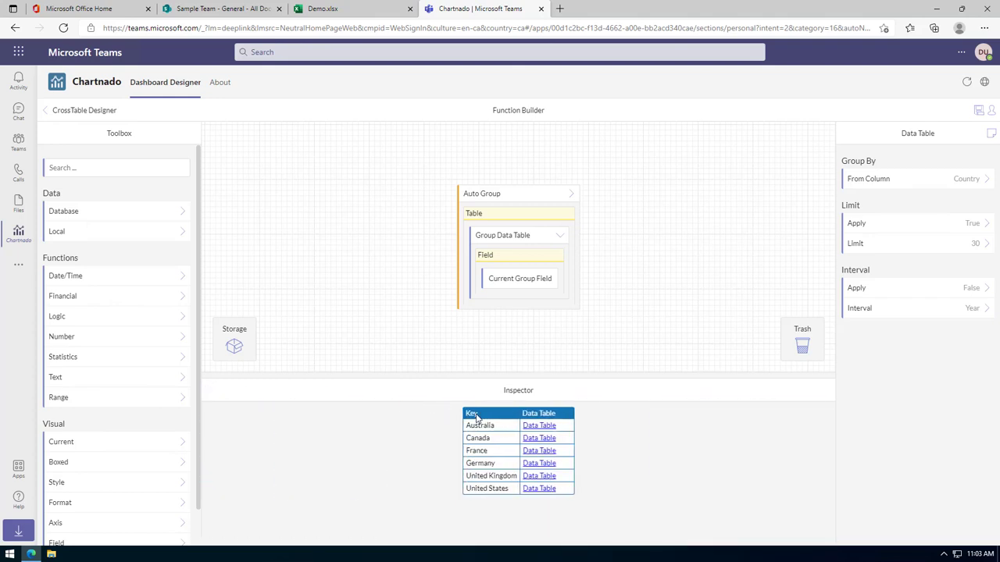
pyautogui.click(547, 439)
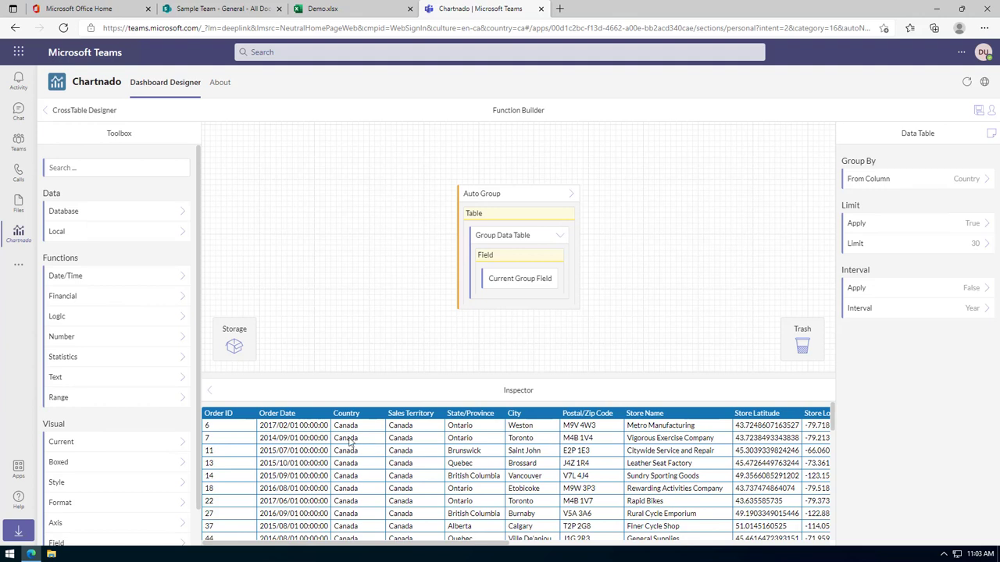
pyautogui.click(210, 389)
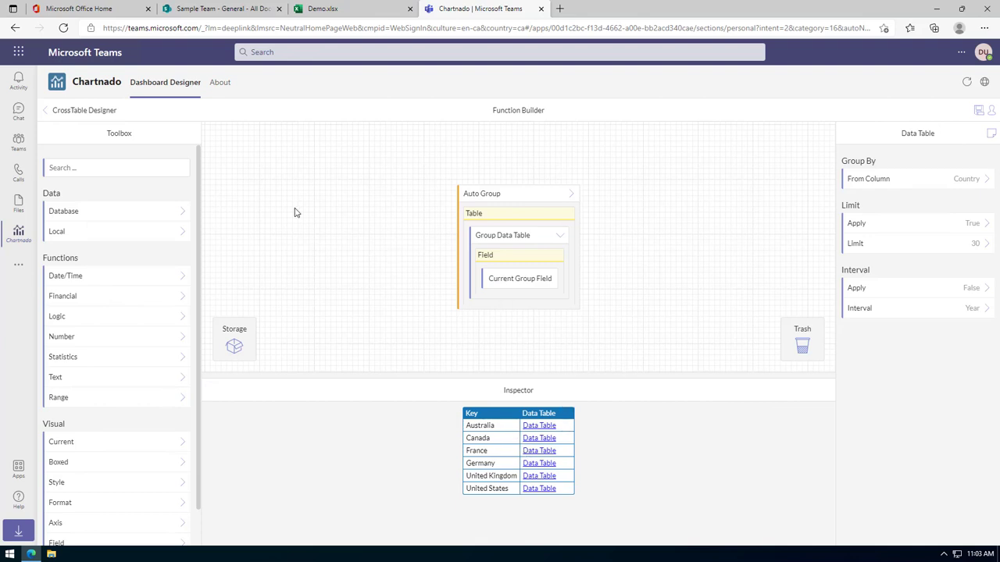
pyautogui.click(97, 114)
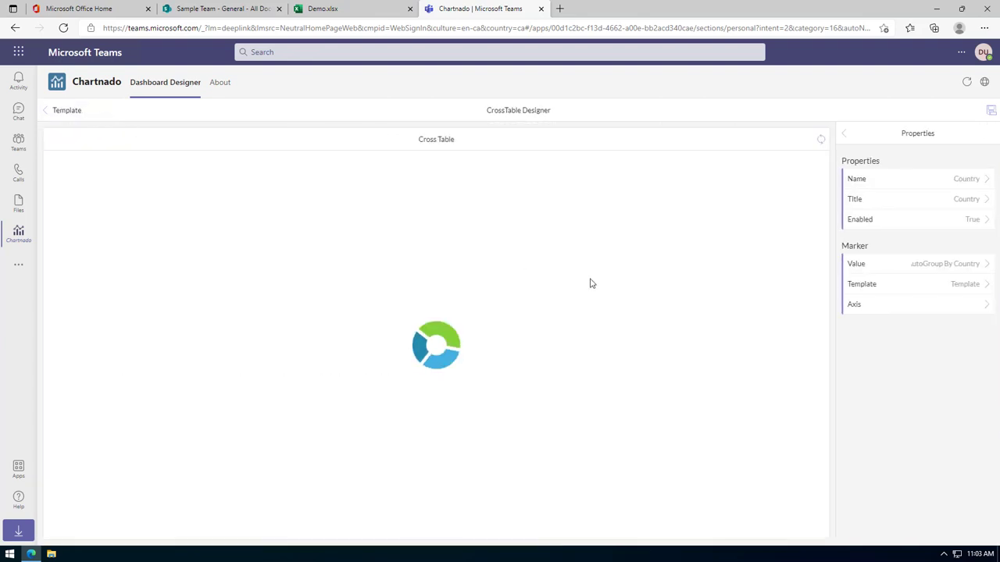
pyautogui.click(848, 134)
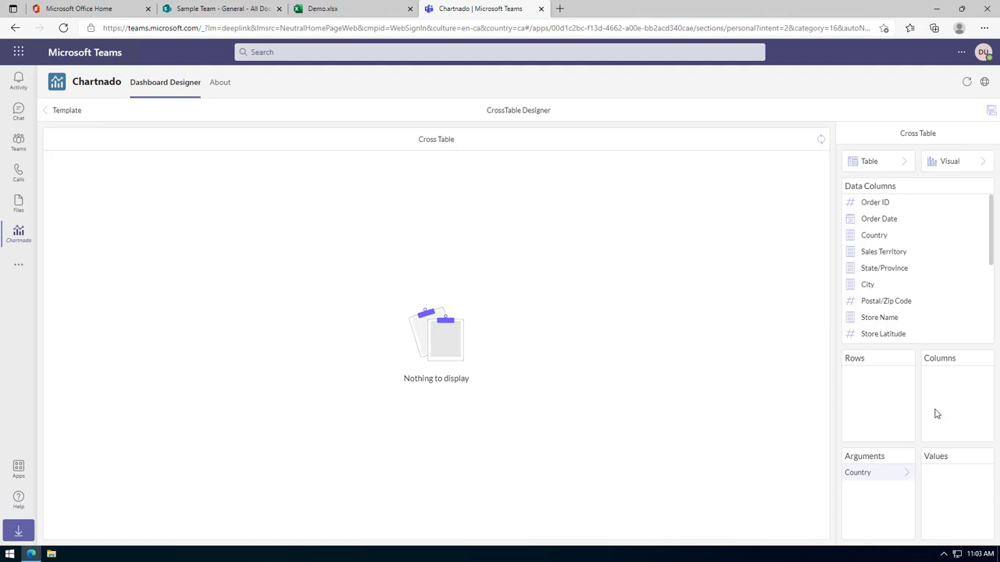
# Add the Line Total column to Values in the cross table.
pyautogui.scroll(-5, 925, 258)
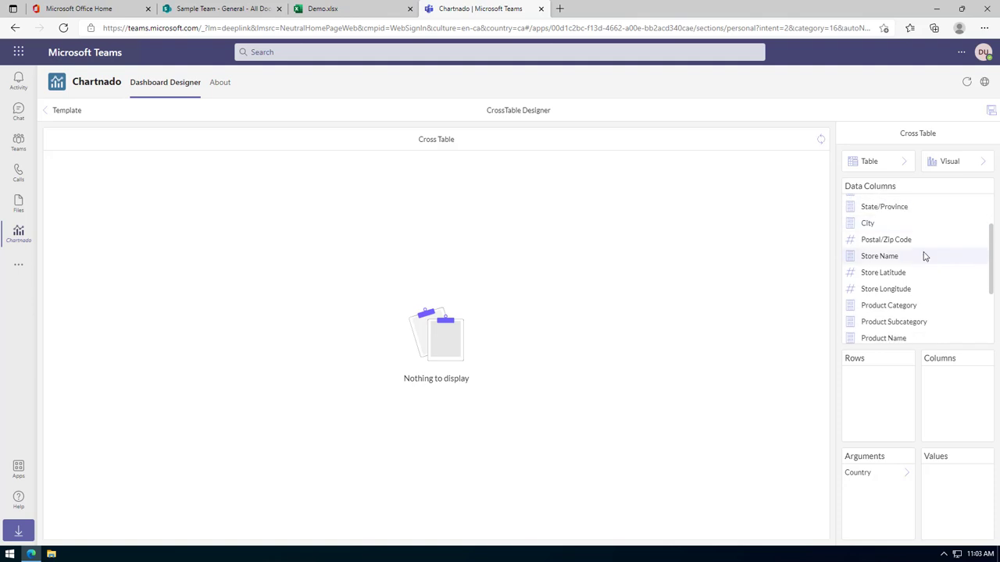
pyautogui.scroll(-1, 923, 261)
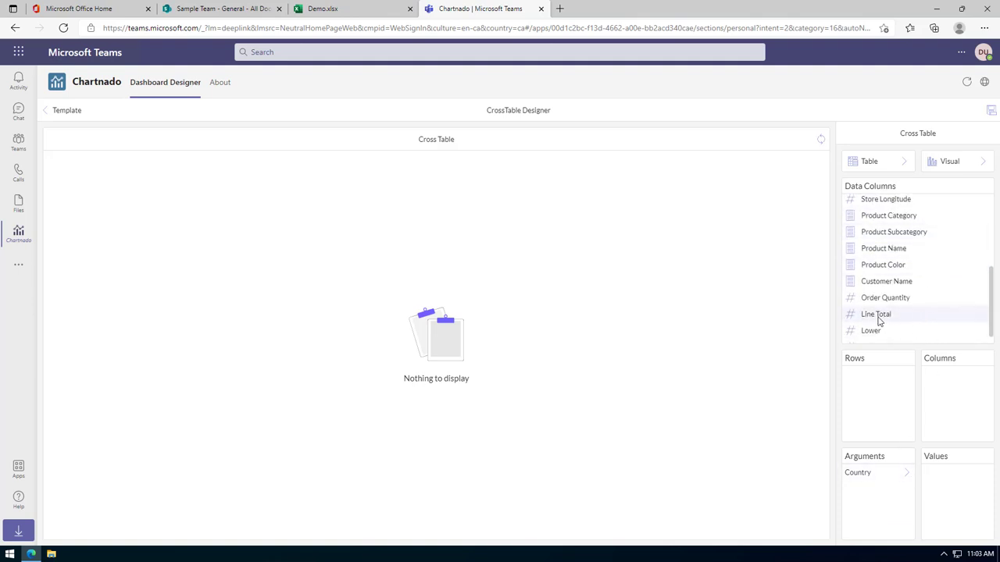
pyautogui.moveTo(875, 318); pyautogui.dragTo(964, 477)
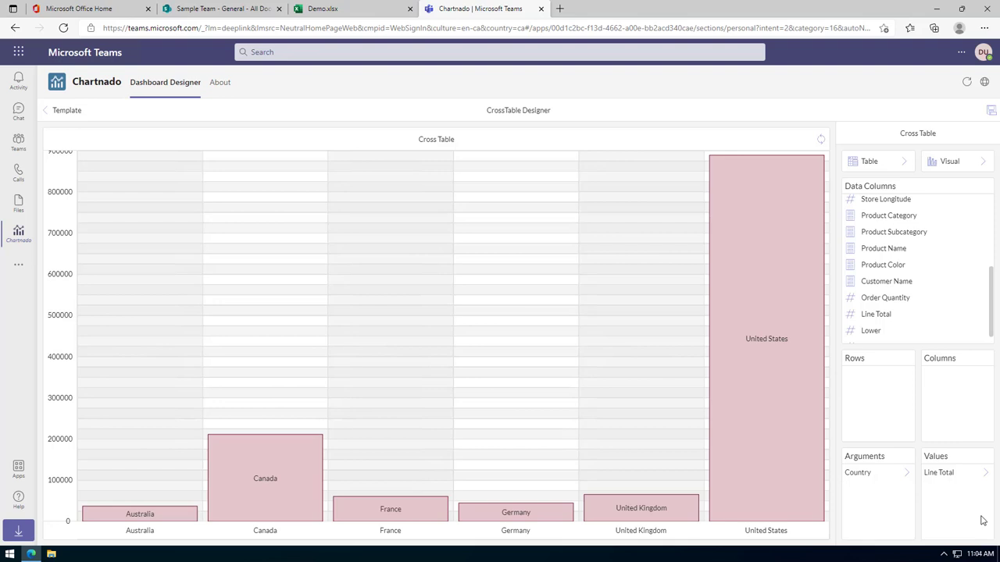
# Reopen the Country argument's marker value function and examine the Line Total values in the Australia group's data table.
pyautogui.click(907, 478)
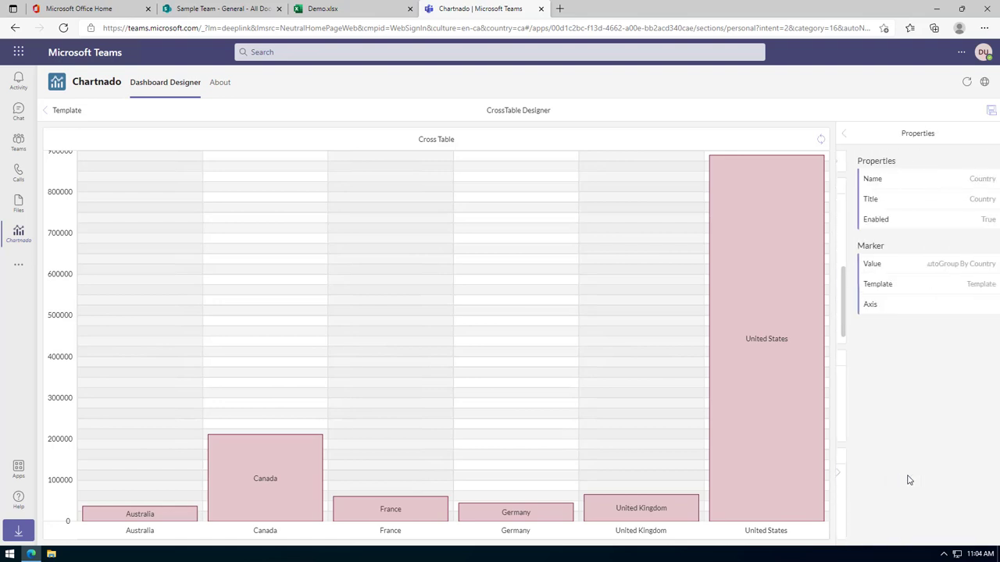
pyautogui.click(942, 266)
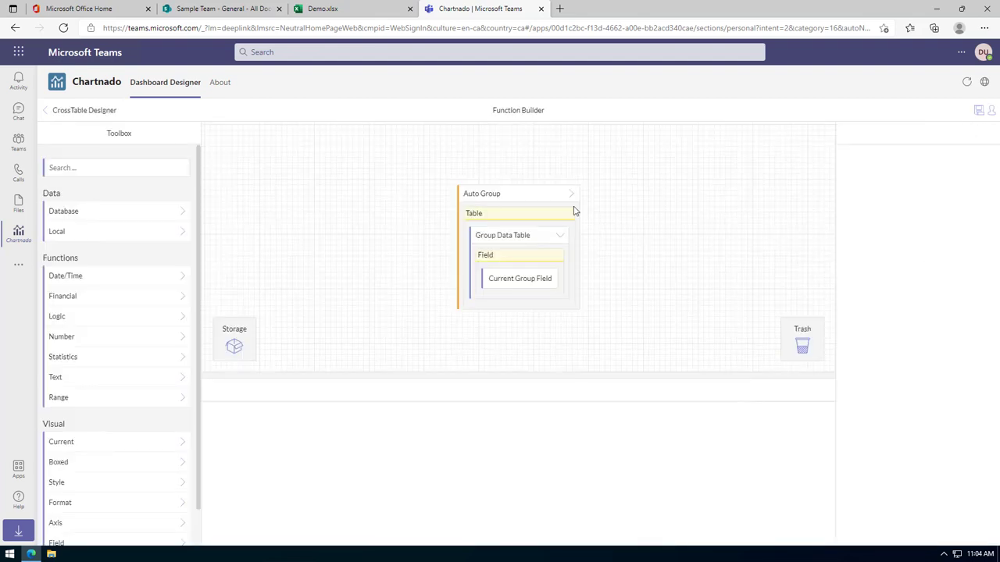
pyautogui.click(528, 200)
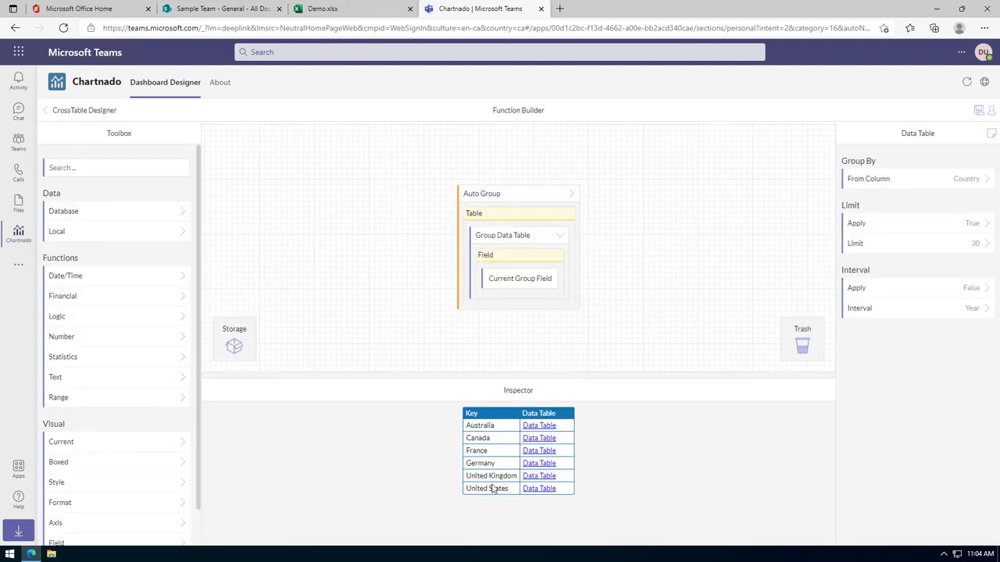
pyautogui.click(545, 429)
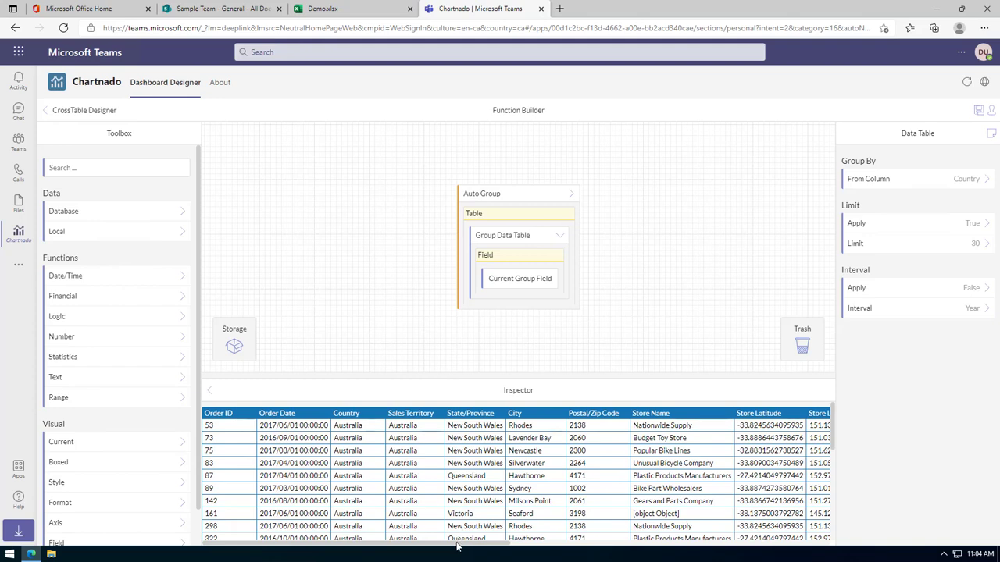
pyautogui.moveTo(455, 544); pyautogui.dragTo(777, 561)
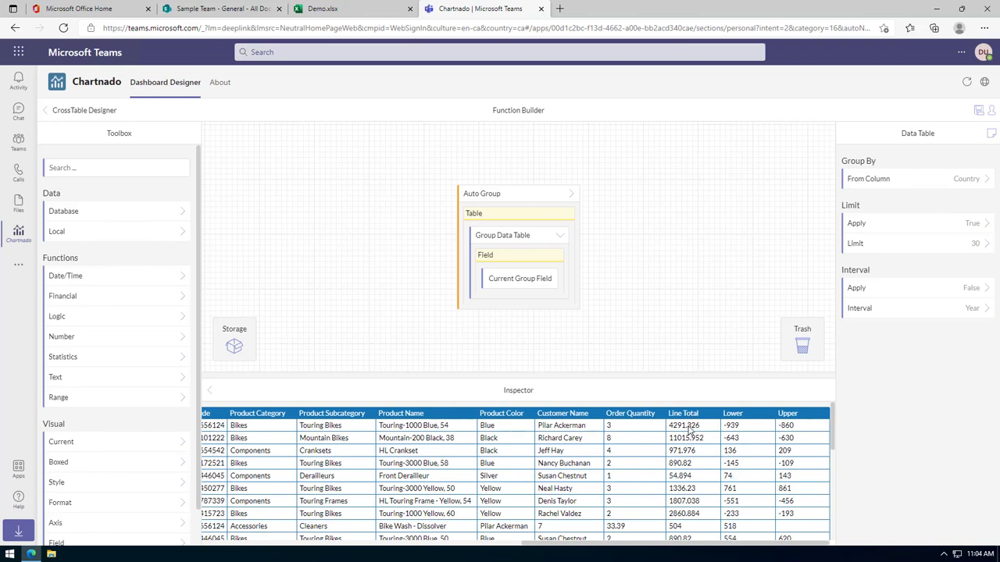
pyautogui.scroll(-3, 693, 445)
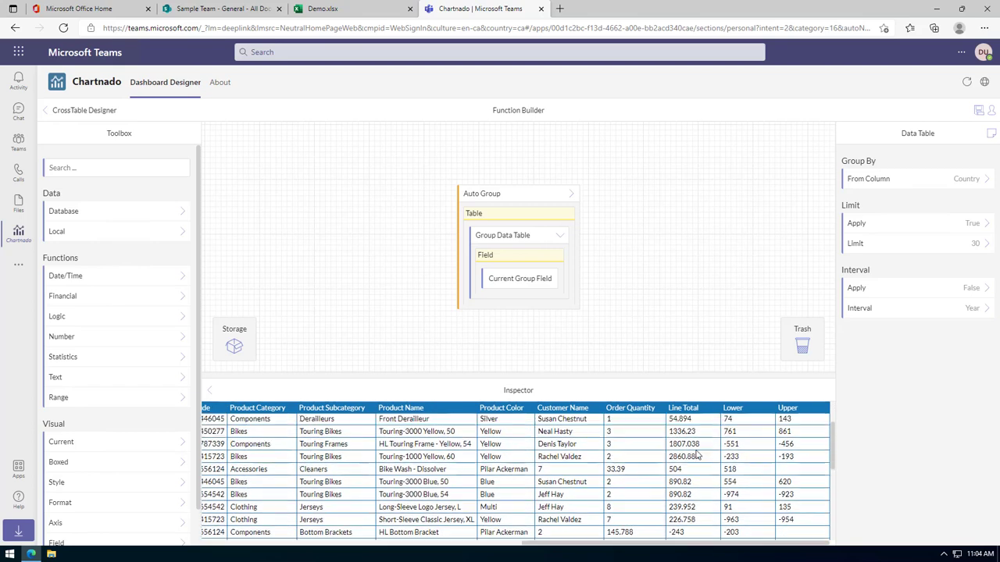
pyautogui.scroll(2, 698, 455)
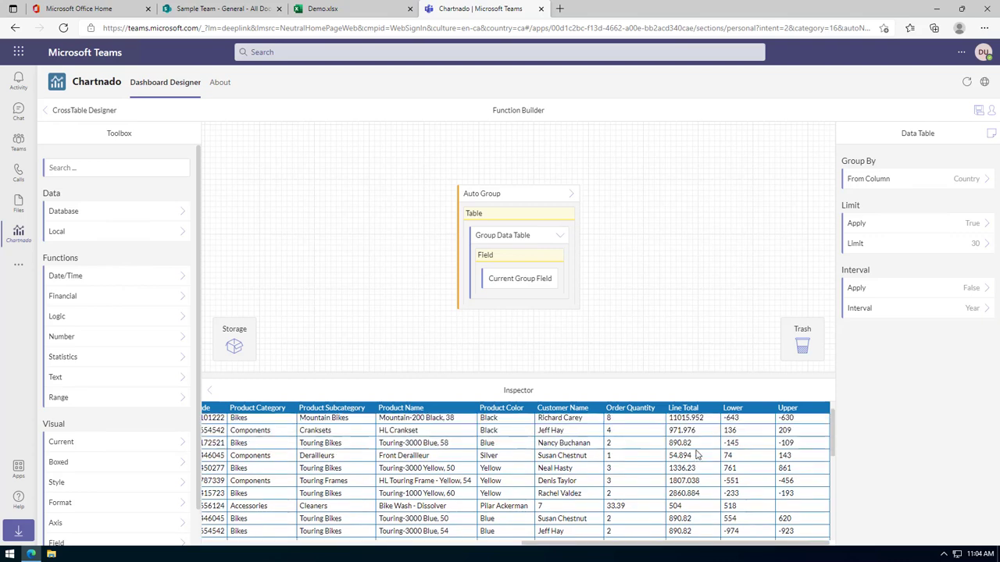
pyautogui.click(74, 113)
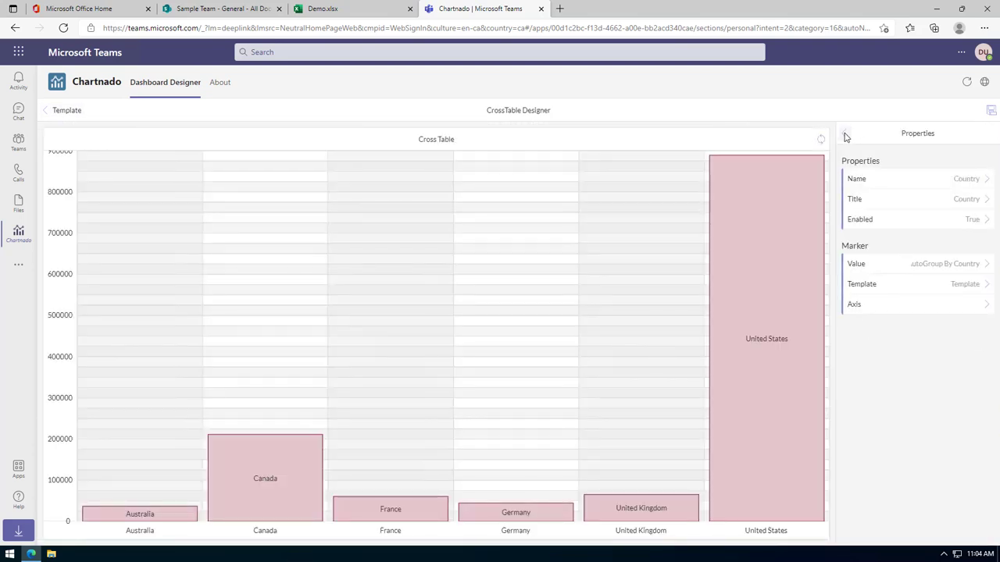
pyautogui.click(845, 136)
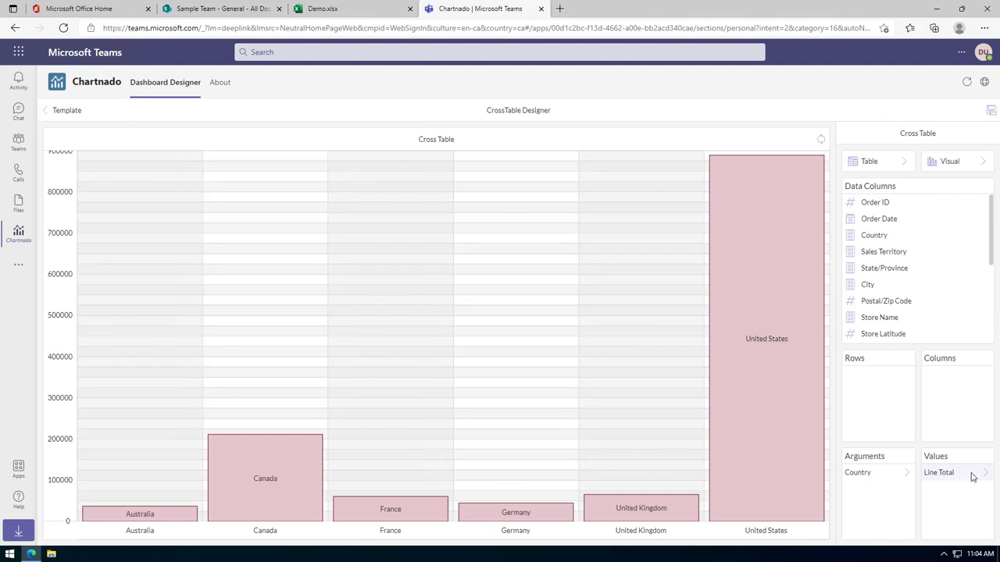
# Open Line Total's marker value function and inspect its Current Value Field, Group Data Table and Summary blocks.
pyautogui.click(987, 475)
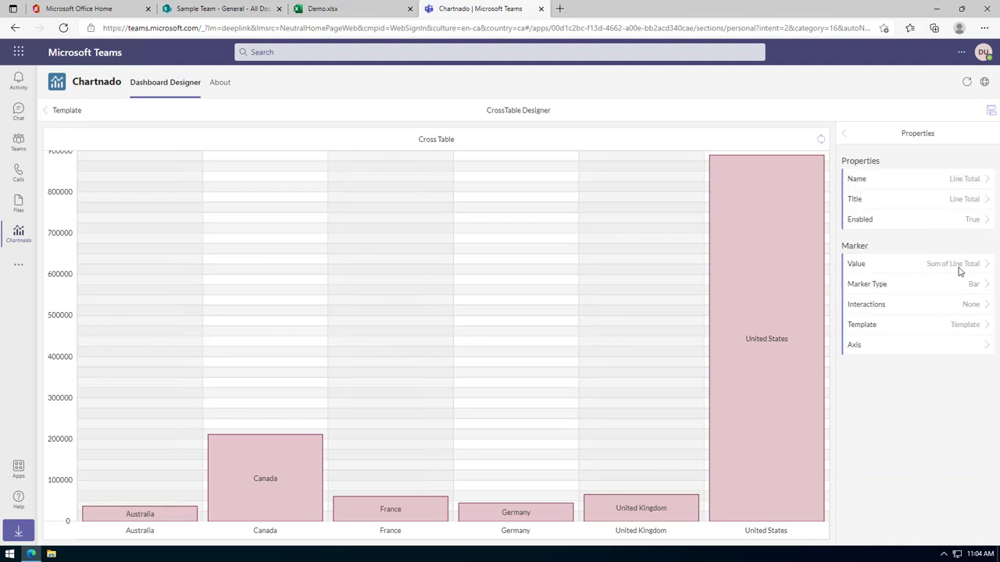
pyautogui.click(986, 268)
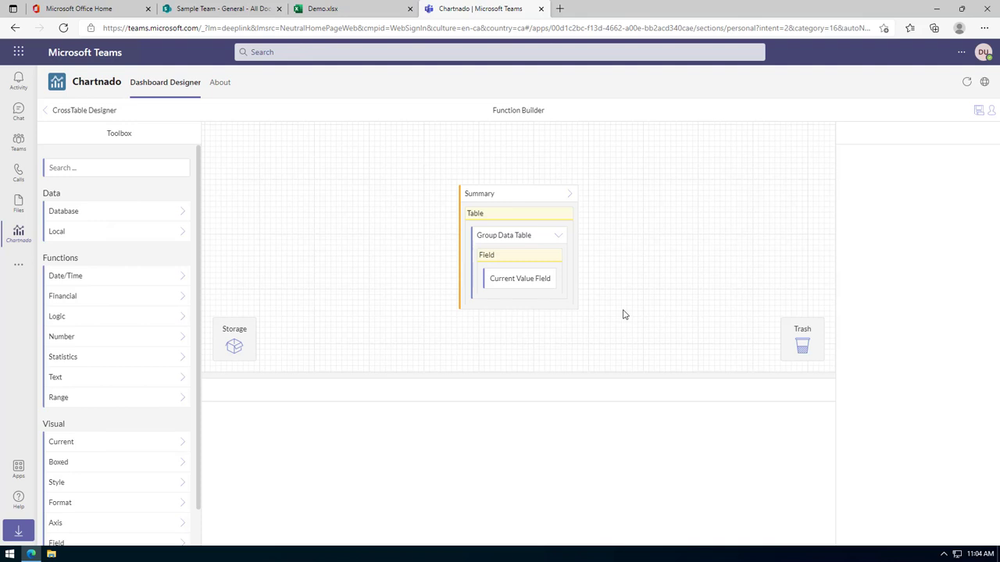
pyautogui.click(525, 284)
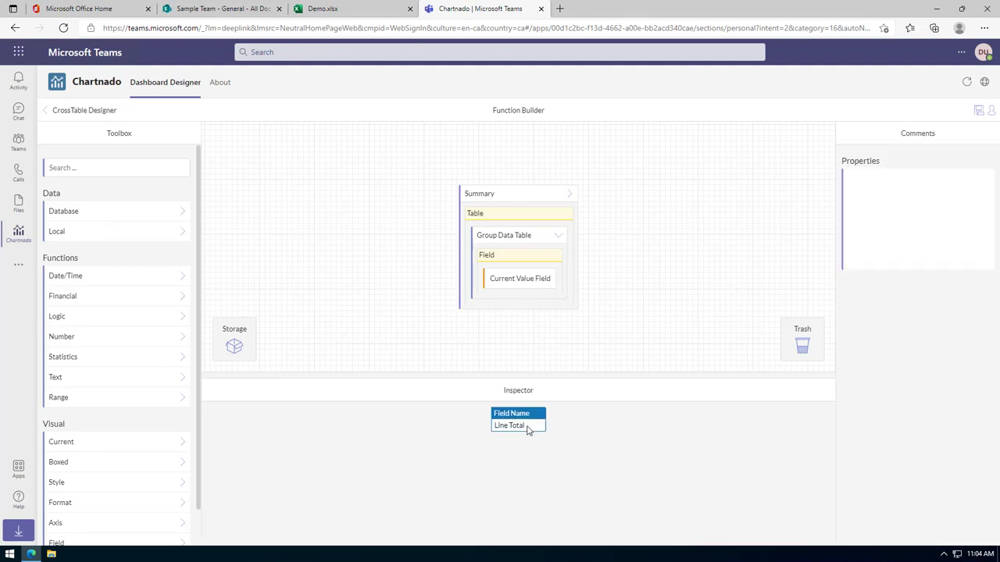
pyautogui.click(506, 242)
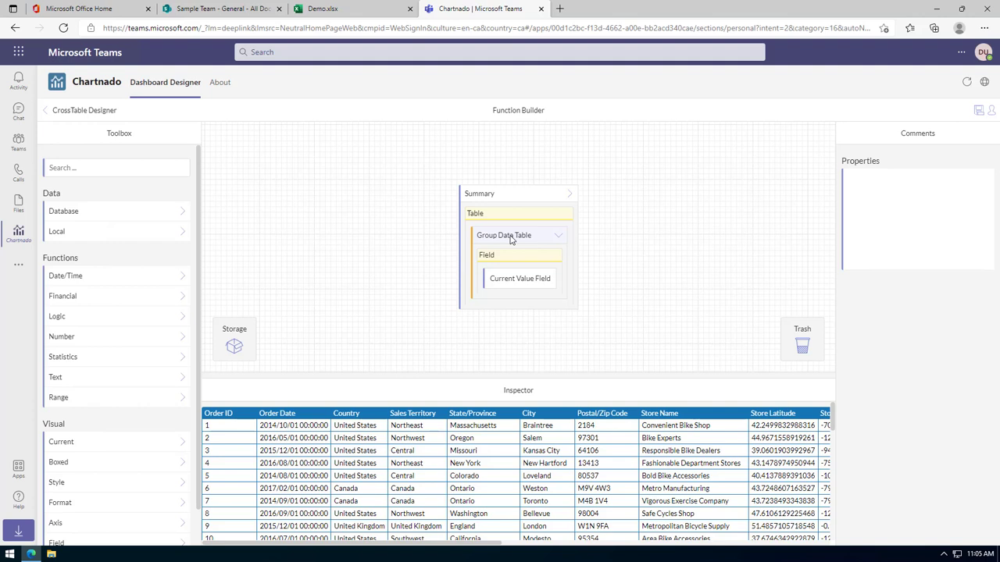
pyautogui.click(504, 198)
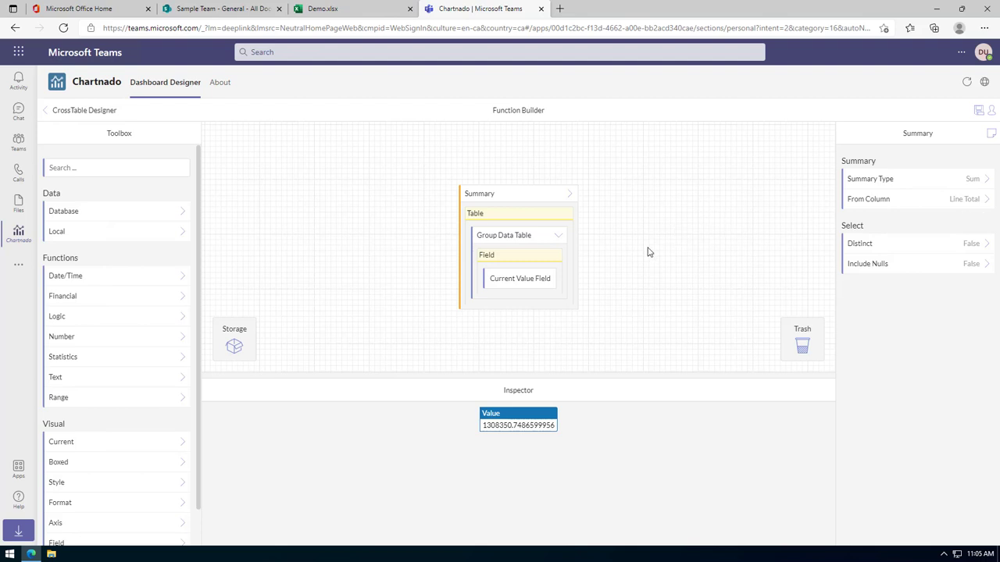
pyautogui.click(59, 111)
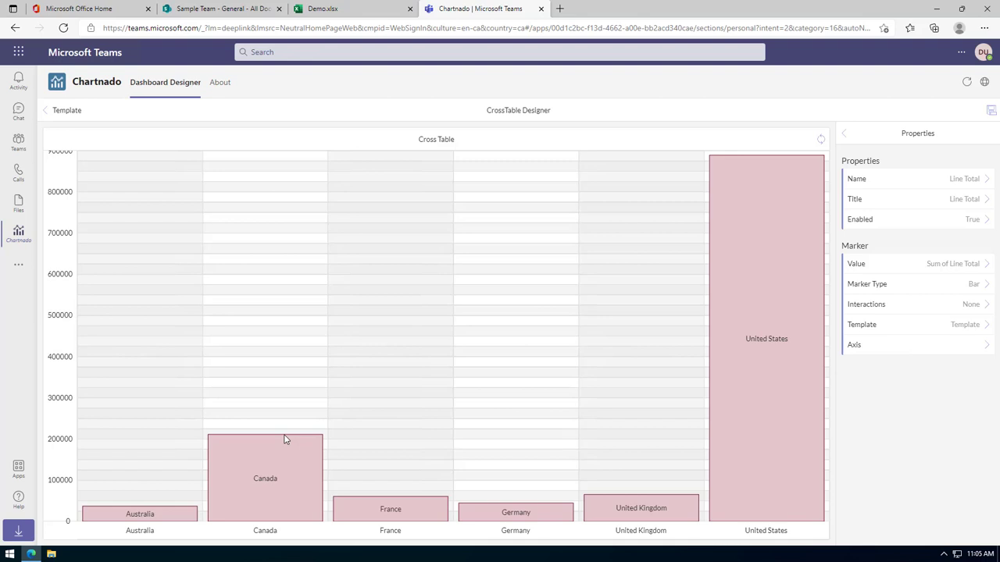
pyautogui.click(846, 139)
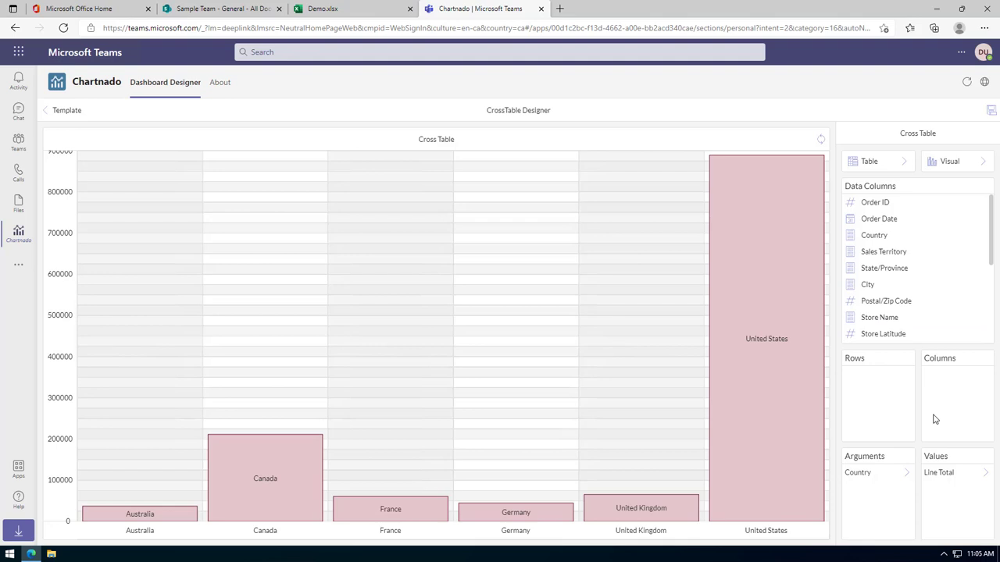
# Change the cross table's visual type to Pivot.
pyautogui.click(985, 162)
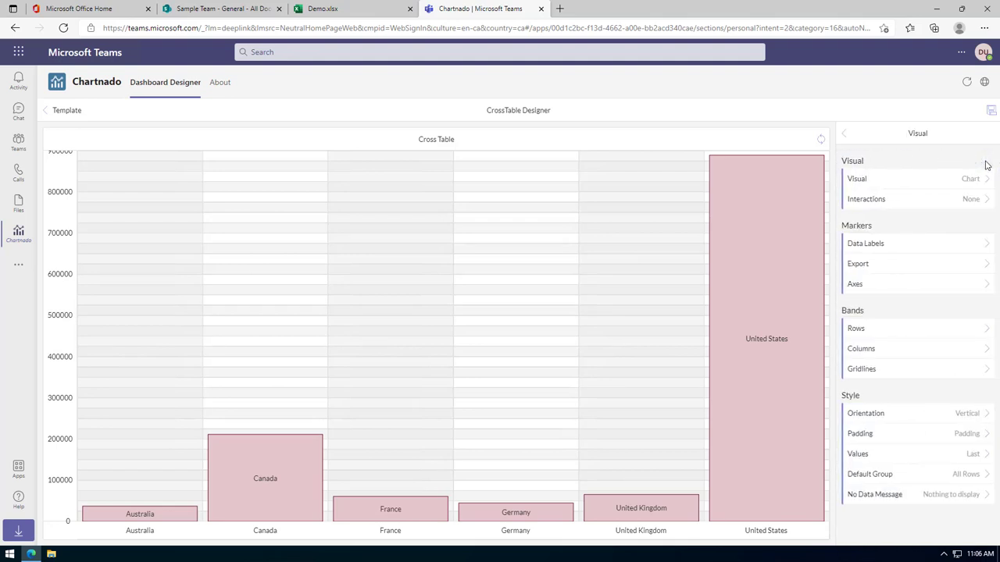
pyautogui.click(986, 182)
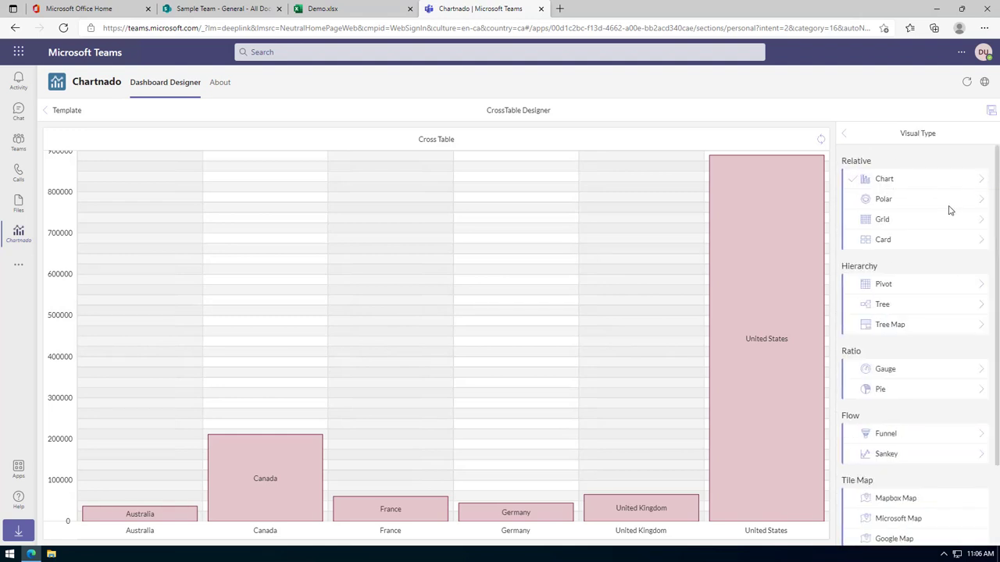
pyautogui.click(927, 283)
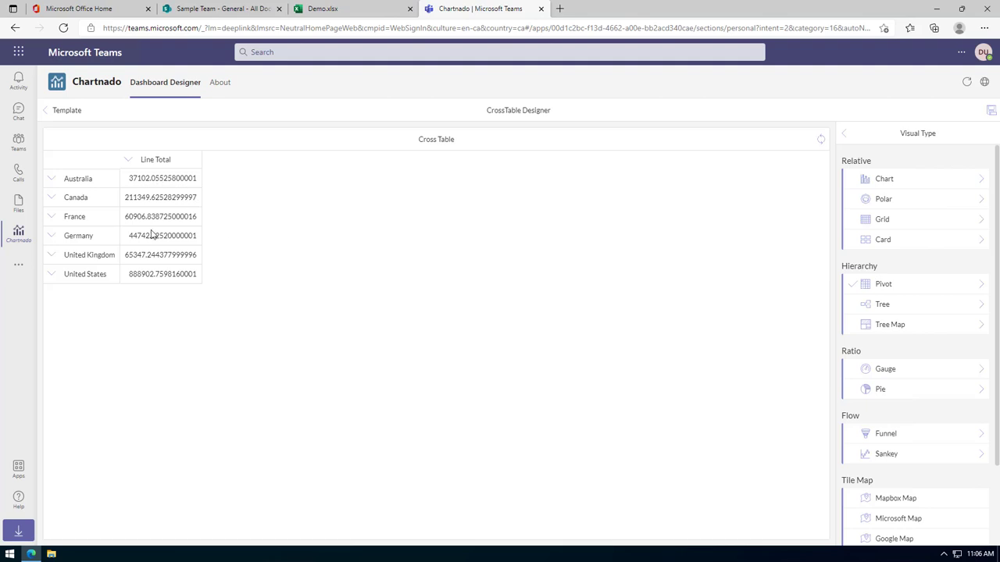
# Reopen the cross table's column setup and add the Sales Territory column to Arguments below Country.
pyautogui.click(46, 115)
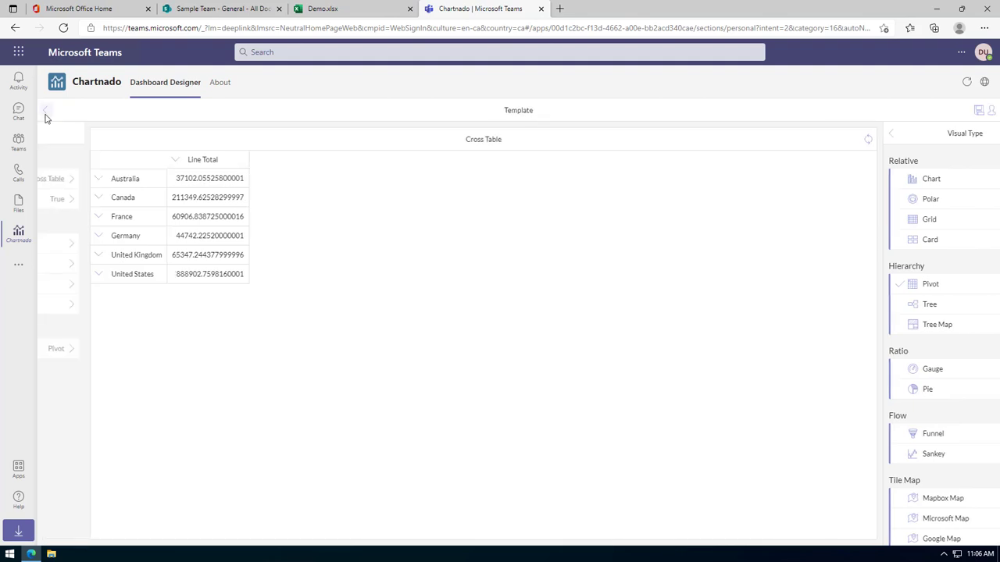
pyautogui.click(893, 350)
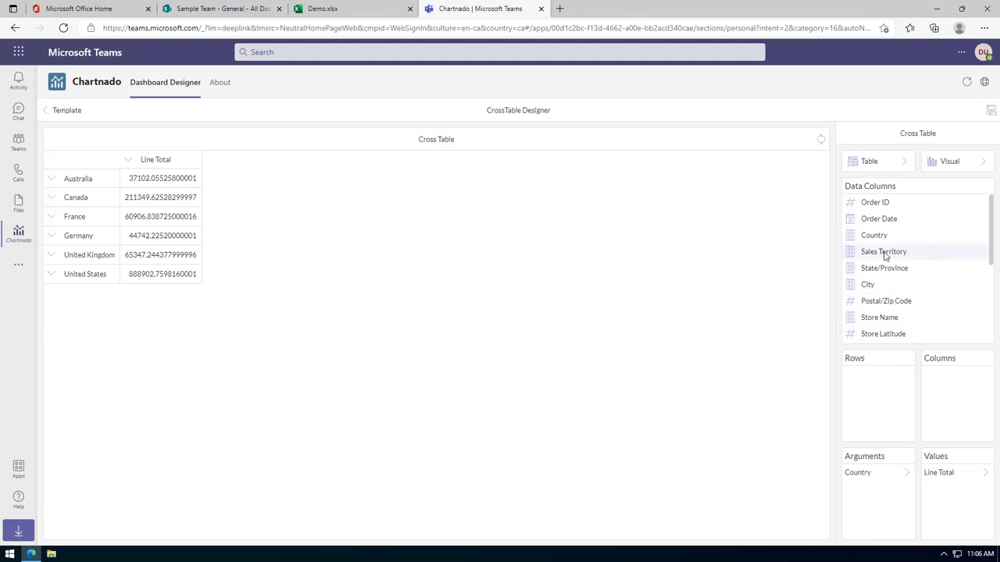
pyautogui.moveTo(885, 255); pyautogui.dragTo(887, 501)
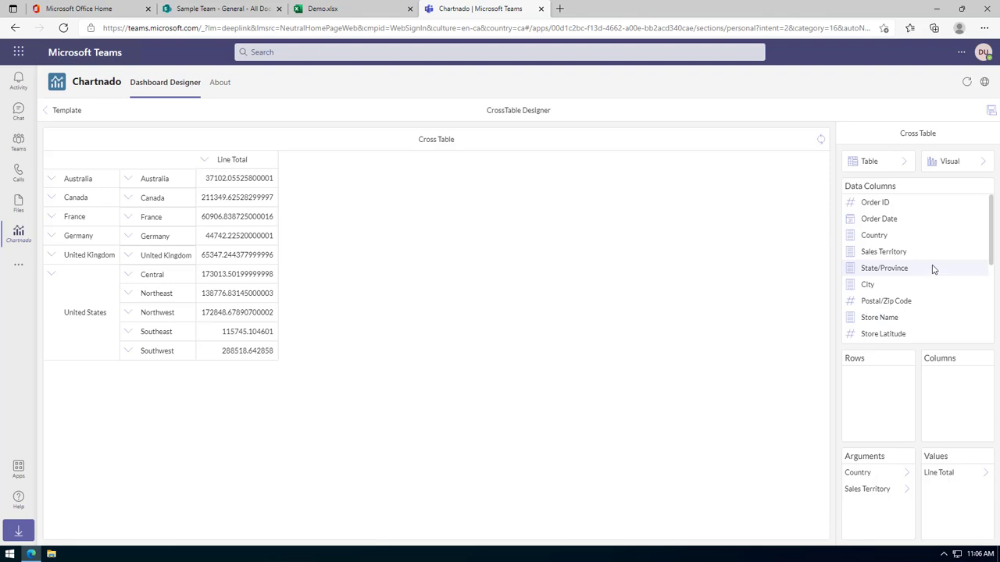
# Add the Product Category and Product Subcategory data columns to the cross table's Columns, in that order.
pyautogui.scroll(-2, 932, 269)
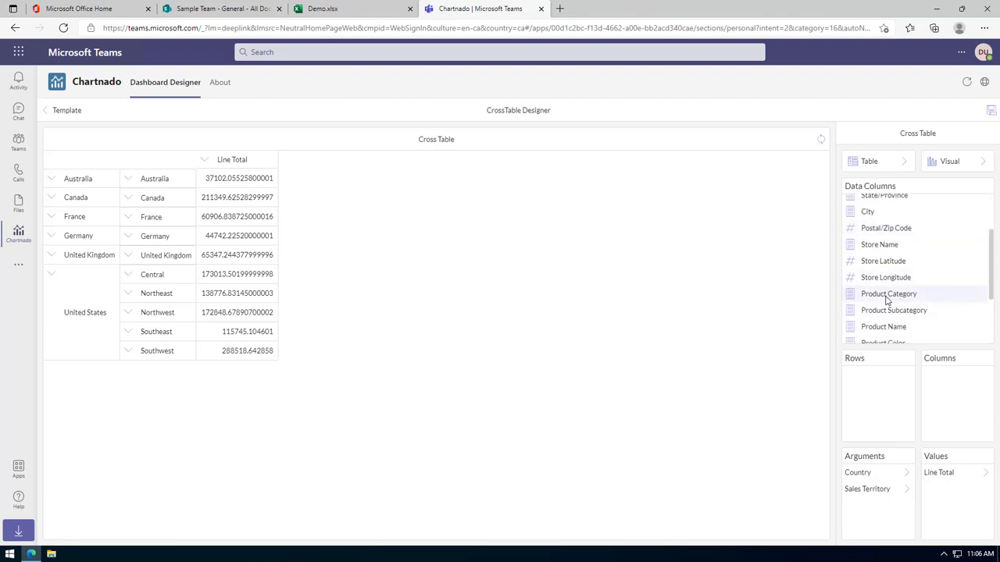
pyautogui.moveTo(888, 300); pyautogui.dragTo(965, 390)
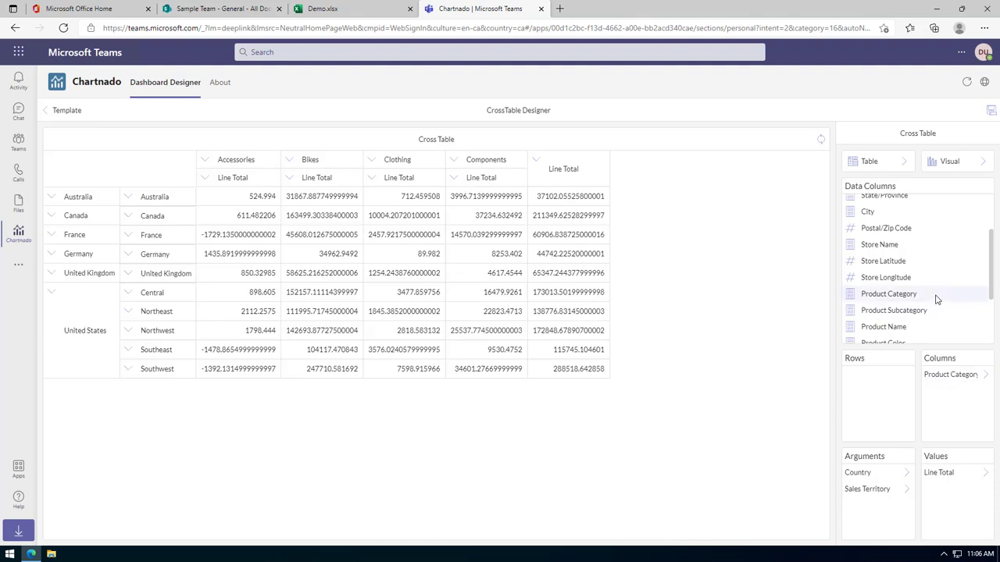
pyautogui.moveTo(902, 312); pyautogui.dragTo(967, 414)
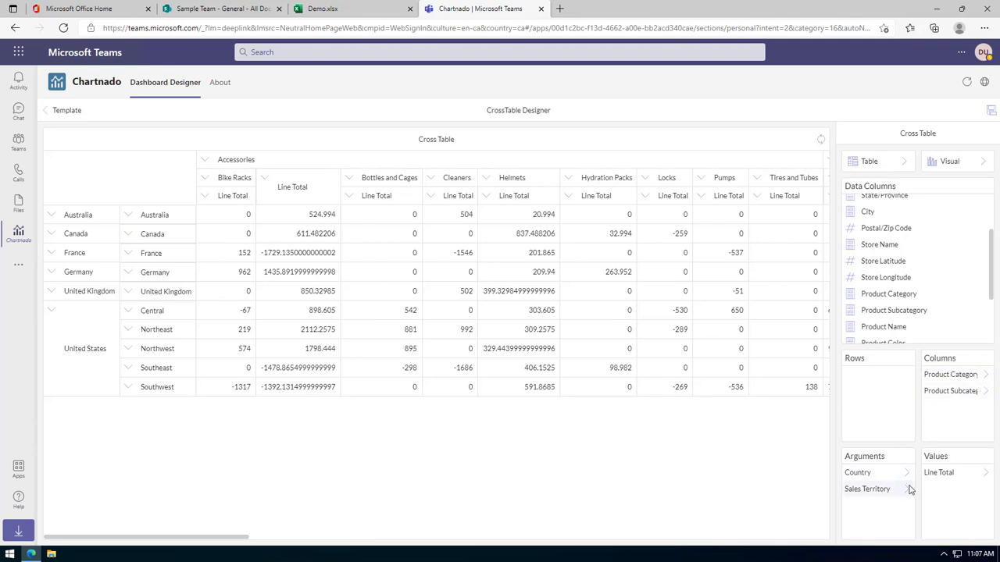
pyautogui.click(982, 164)
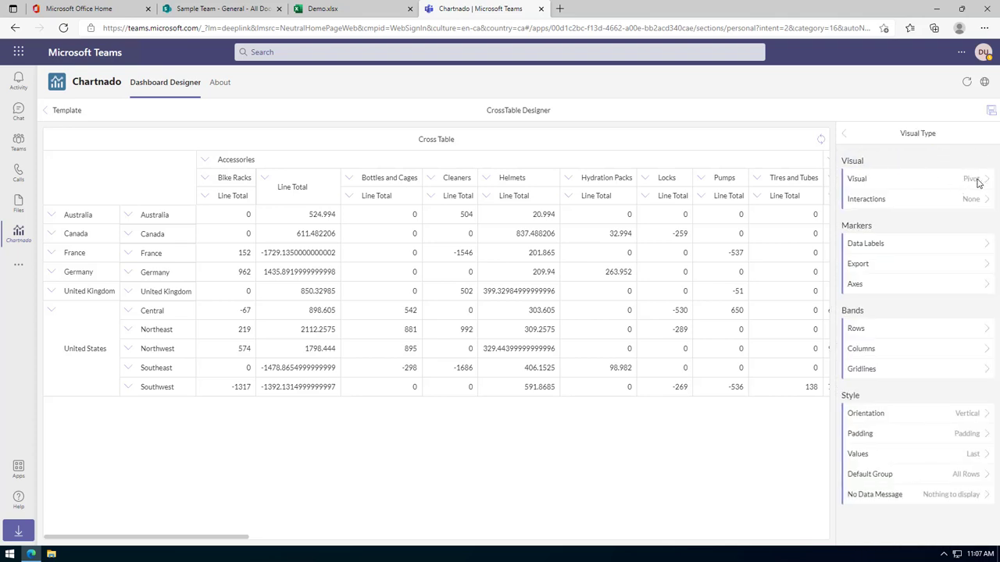
pyautogui.click(979, 181)
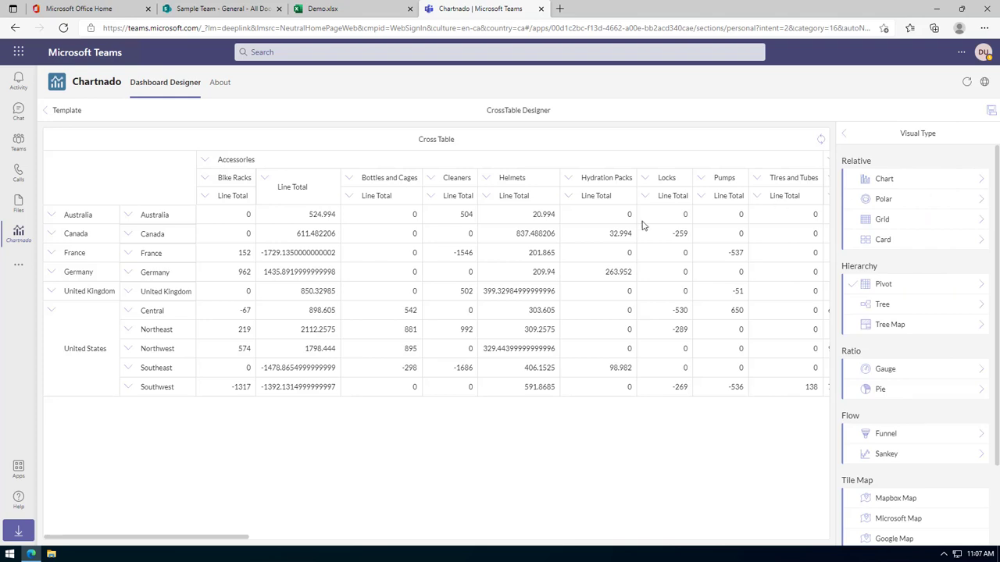
pyautogui.click(845, 136)
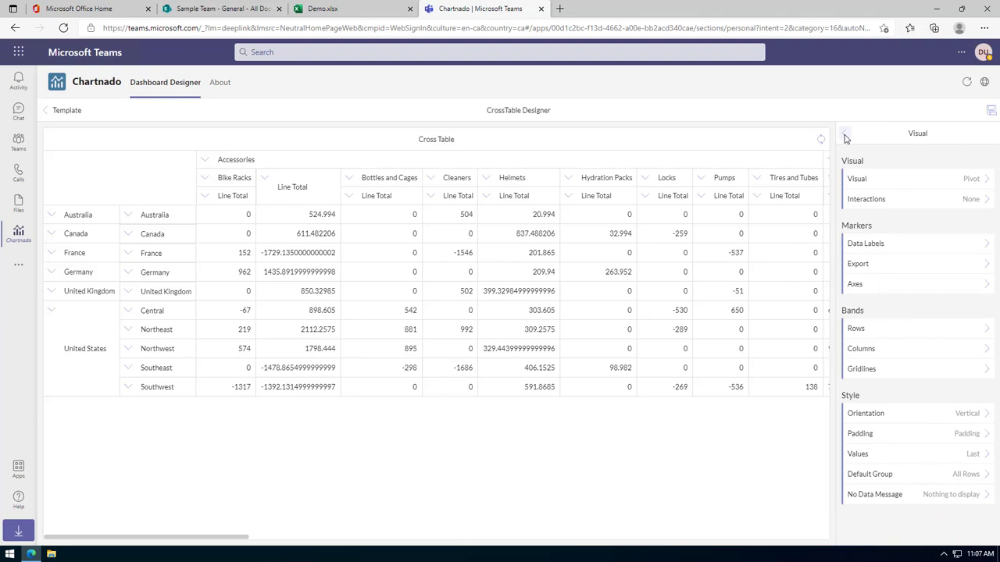
pyautogui.click(845, 137)
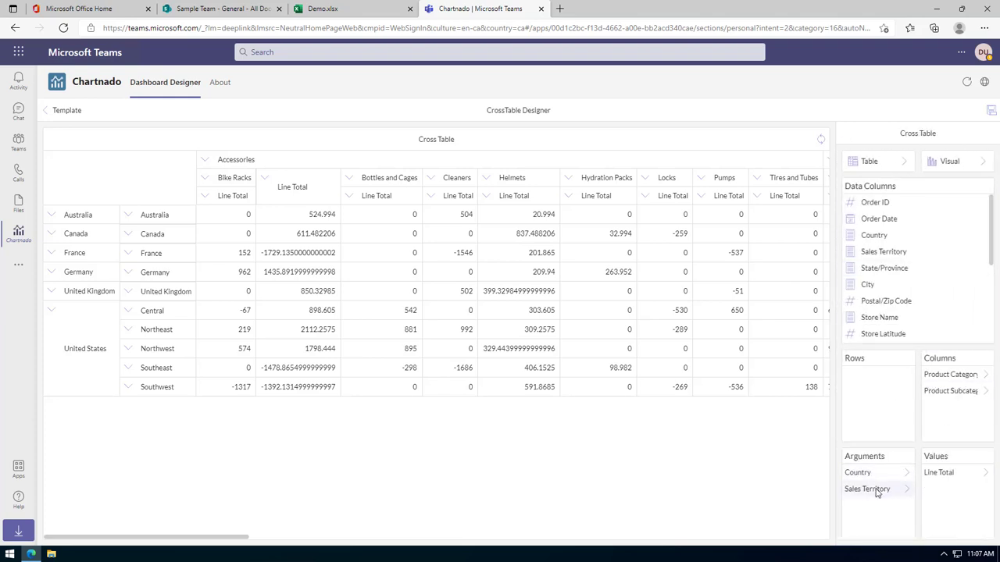
# Remove Sales Territory from the cross table's Arguments and Product Subcategory from its Columns.
pyautogui.moveTo(876, 494); pyautogui.dragTo(757, 475)
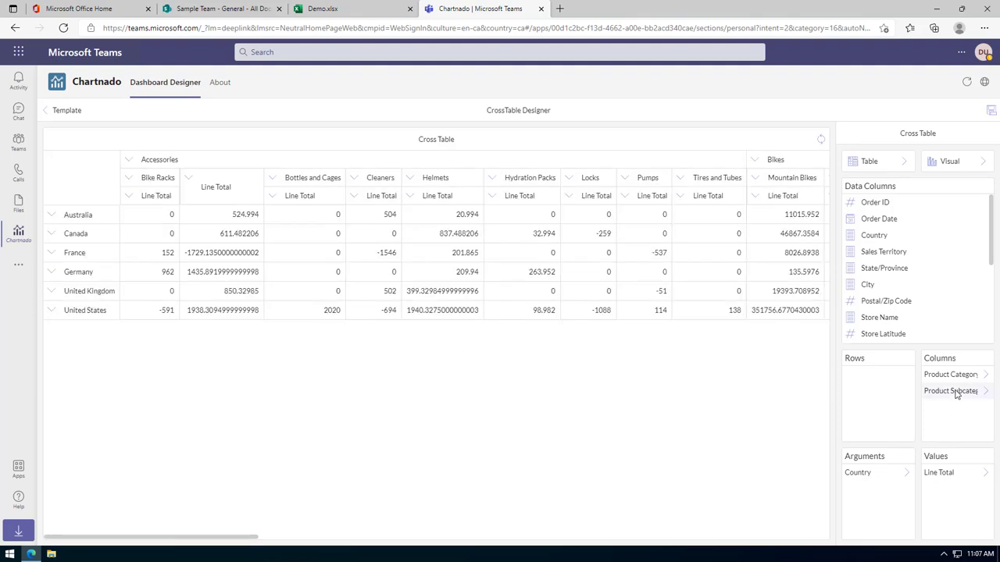
pyautogui.moveTo(955, 394); pyautogui.dragTo(745, 388)
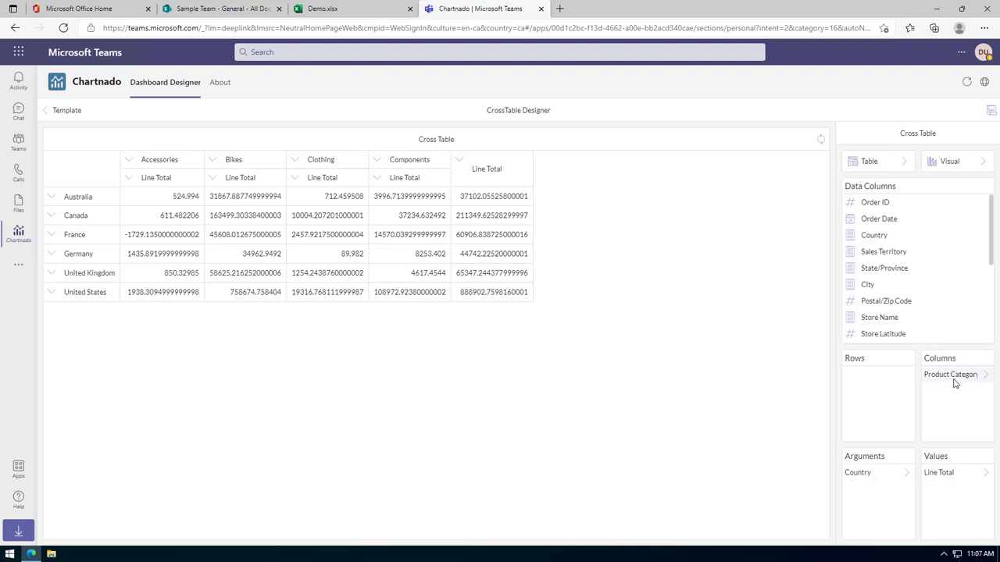
# Change the cross table's visual type to Chart and return to the column setup.
pyautogui.click(980, 164)
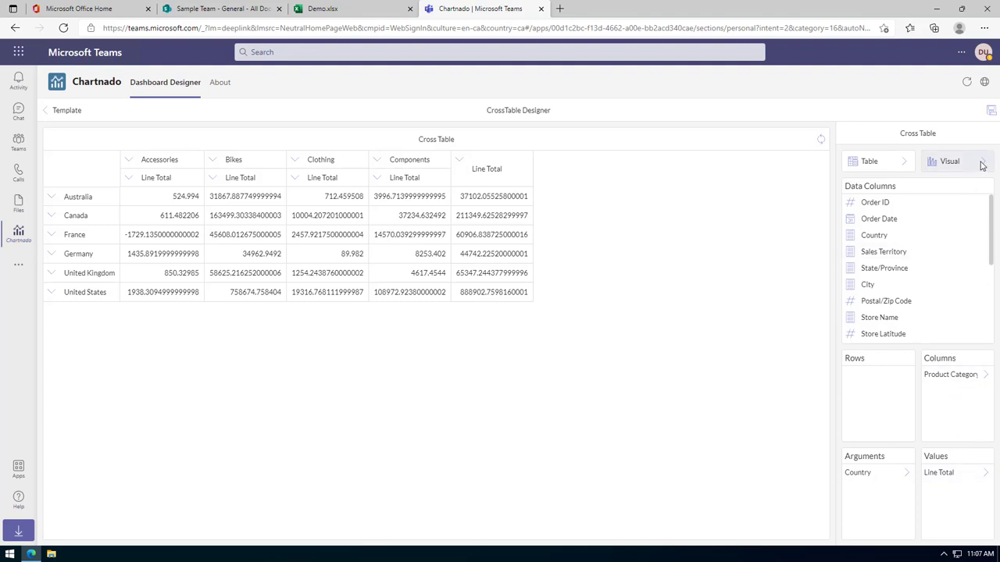
pyautogui.click(981, 180)
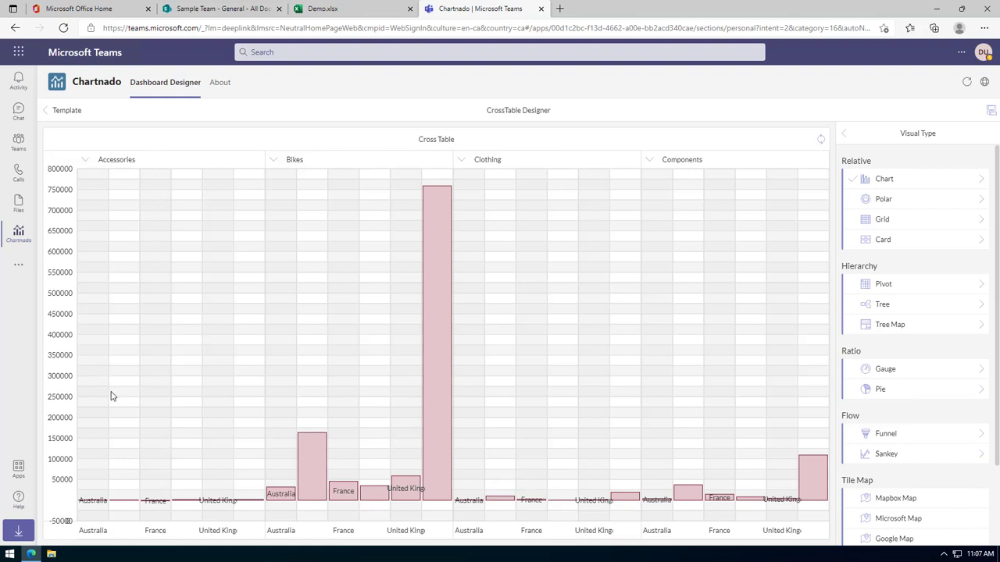
pyautogui.click(846, 137)
pyautogui.click(848, 138)
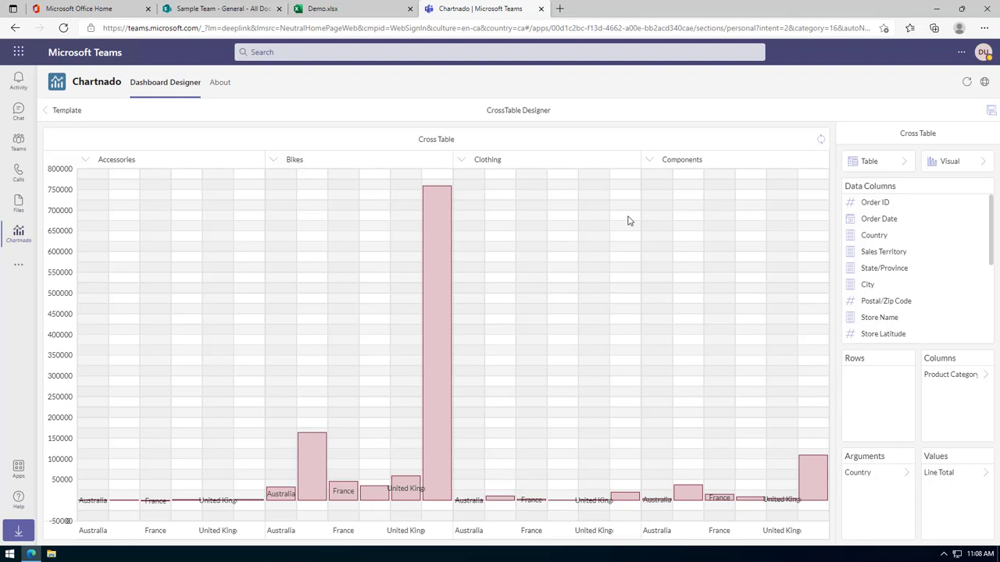
# Open the Product Category column's marker value function, inspect the groups from its Auto Group block, and return to the column setup.
pyautogui.click(986, 378)
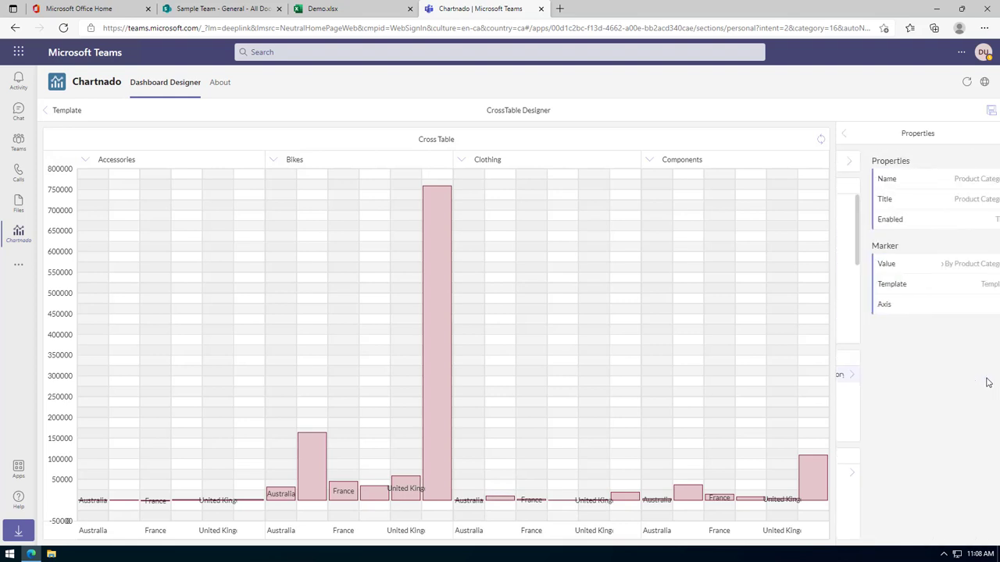
pyautogui.click(988, 267)
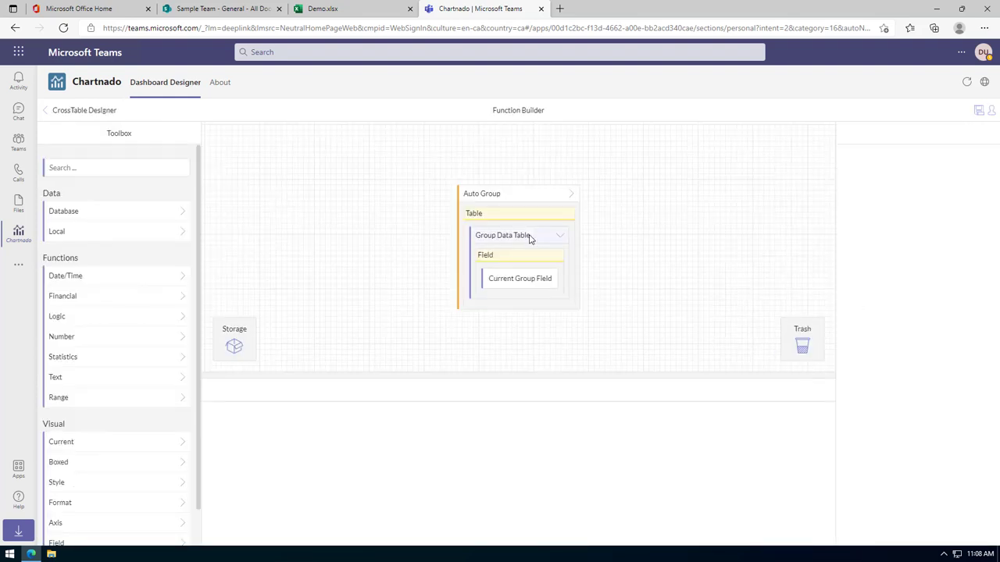
pyautogui.click(514, 199)
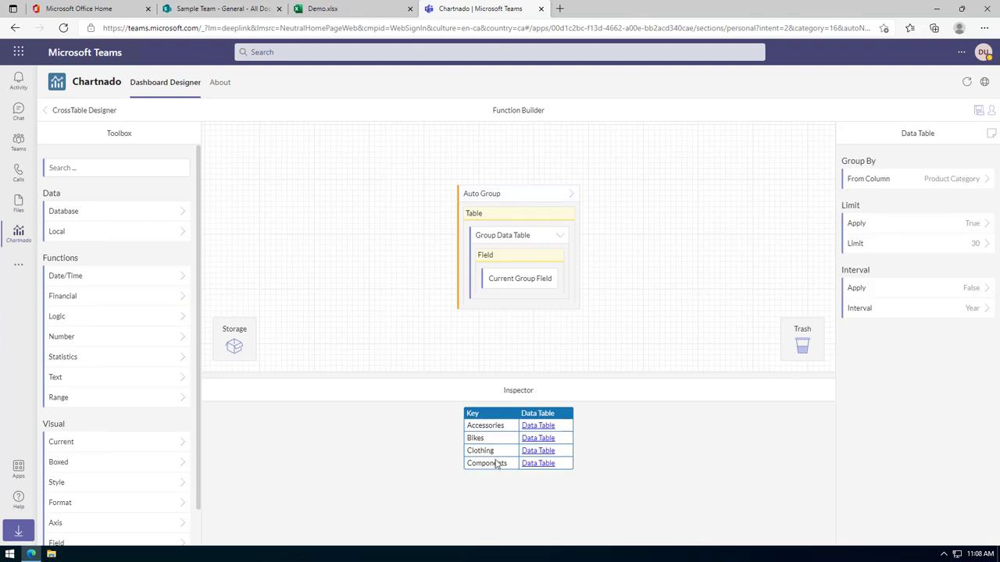
pyautogui.click(56, 114)
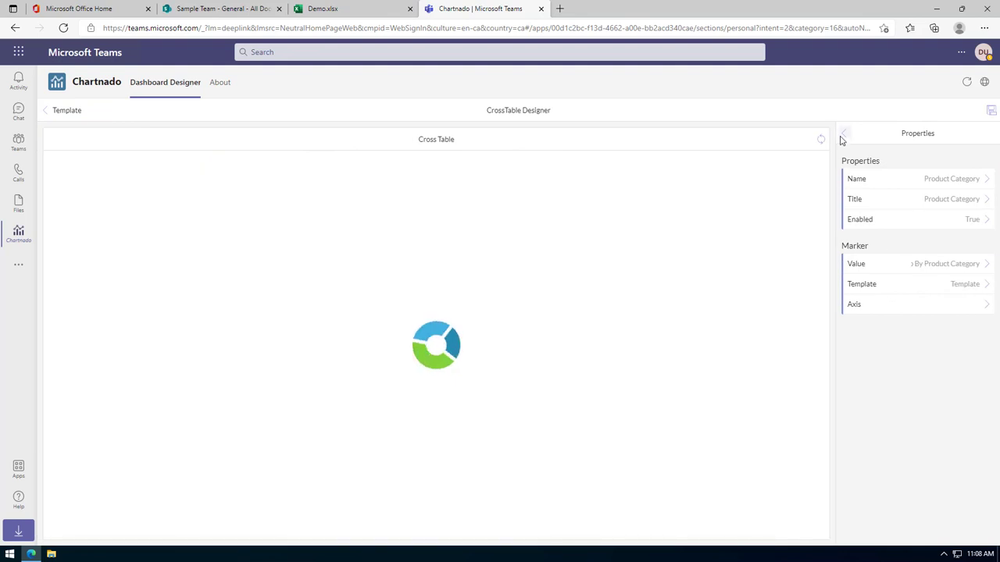
pyautogui.click(843, 135)
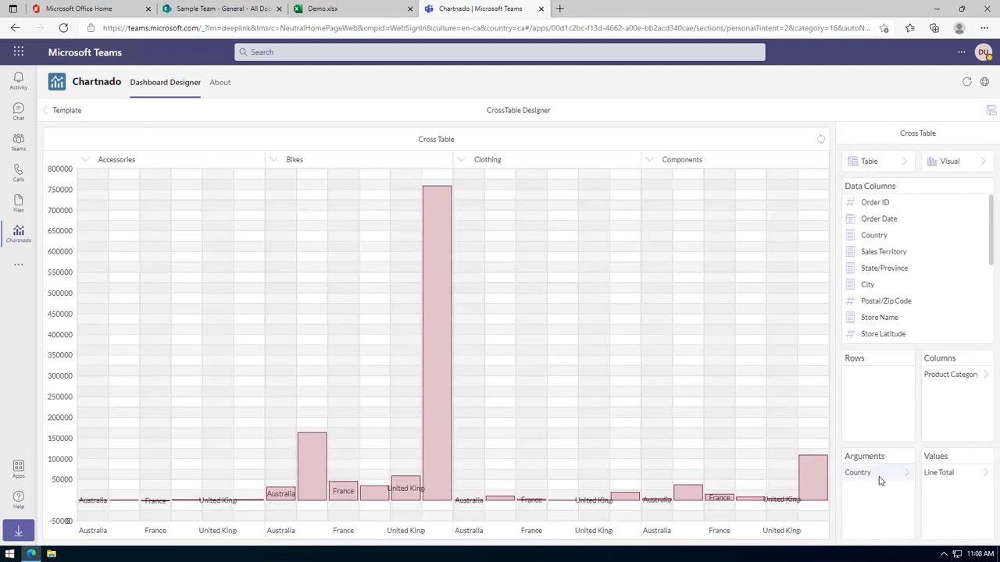
# Open the Country argument's marker value function, inspect its Auto Group results, and return to the column setup.
pyautogui.click(904, 474)
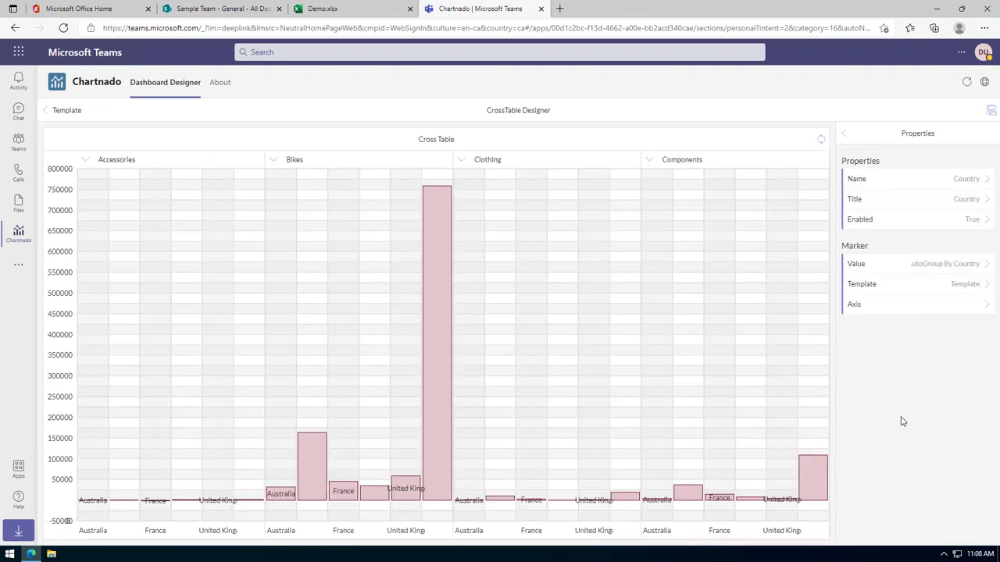
pyautogui.click(967, 266)
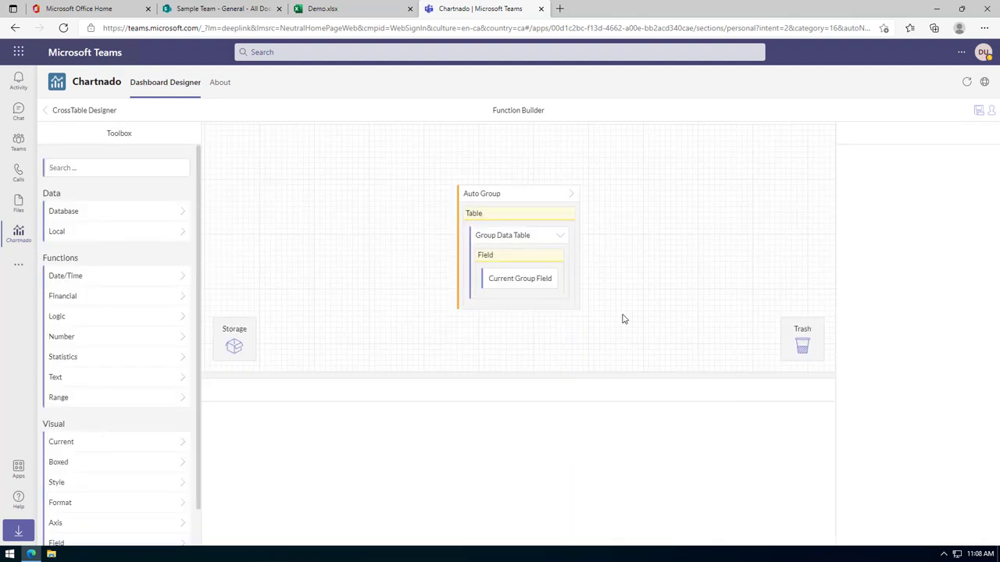
pyautogui.click(498, 196)
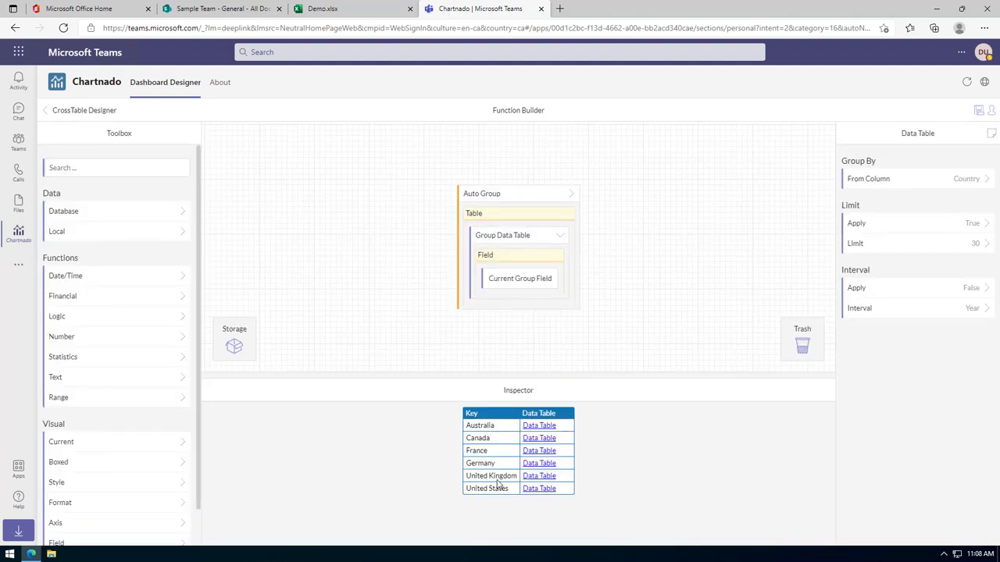
pyautogui.click(65, 111)
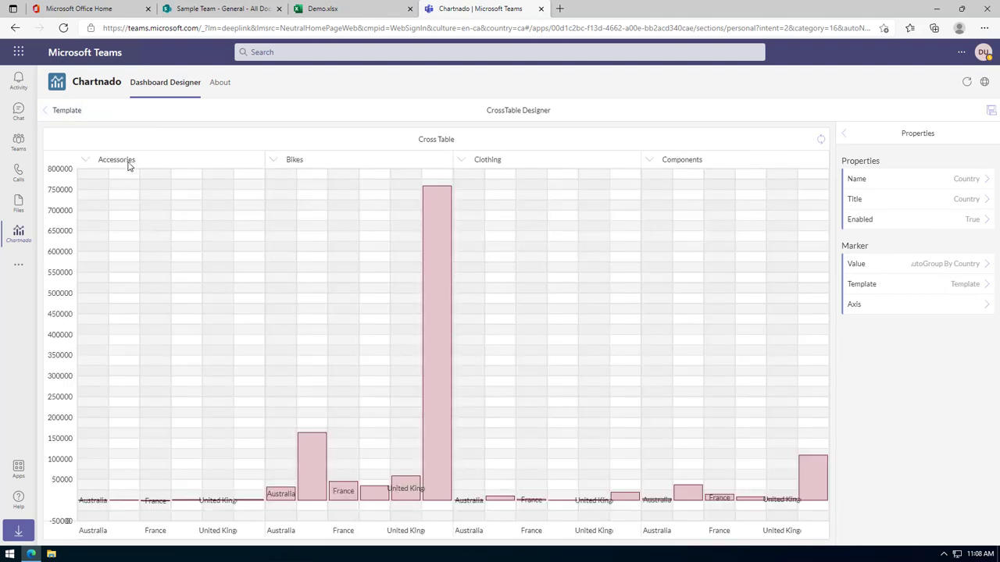
pyautogui.click(844, 135)
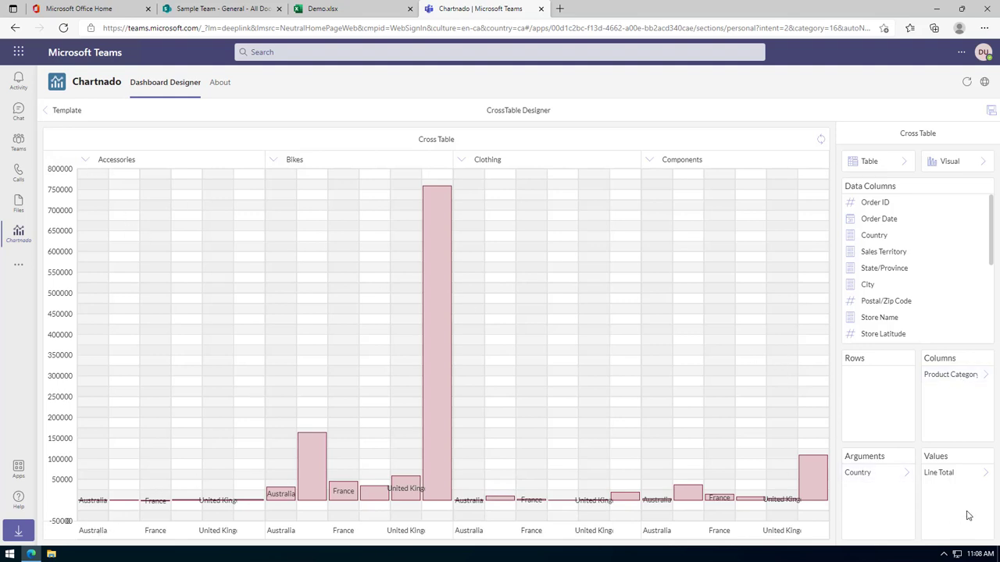
# Open Line Total's marker value function, inspect its Group Data Table and Summary blocks, and return to the column setup.
pyautogui.click(986, 475)
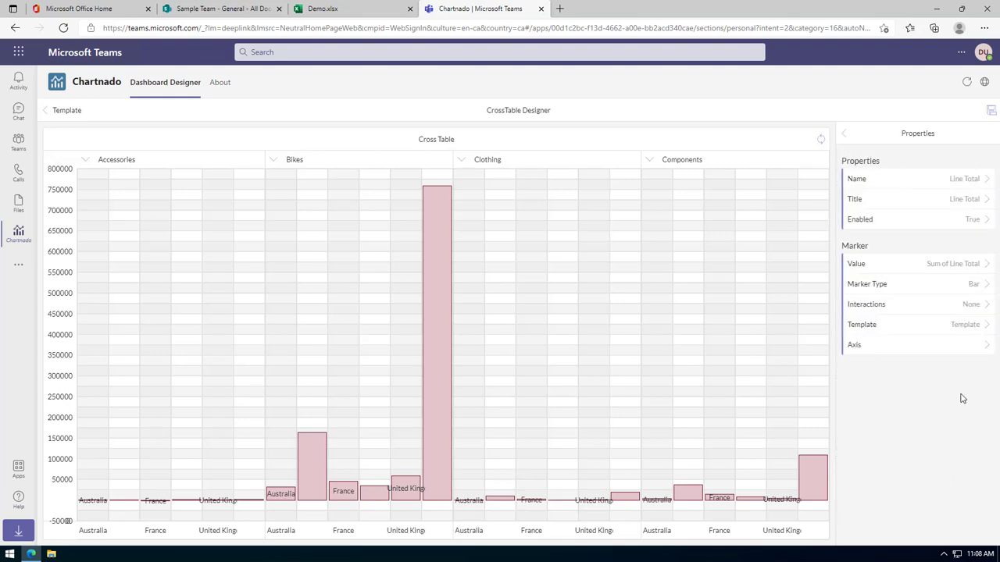
pyautogui.click(985, 267)
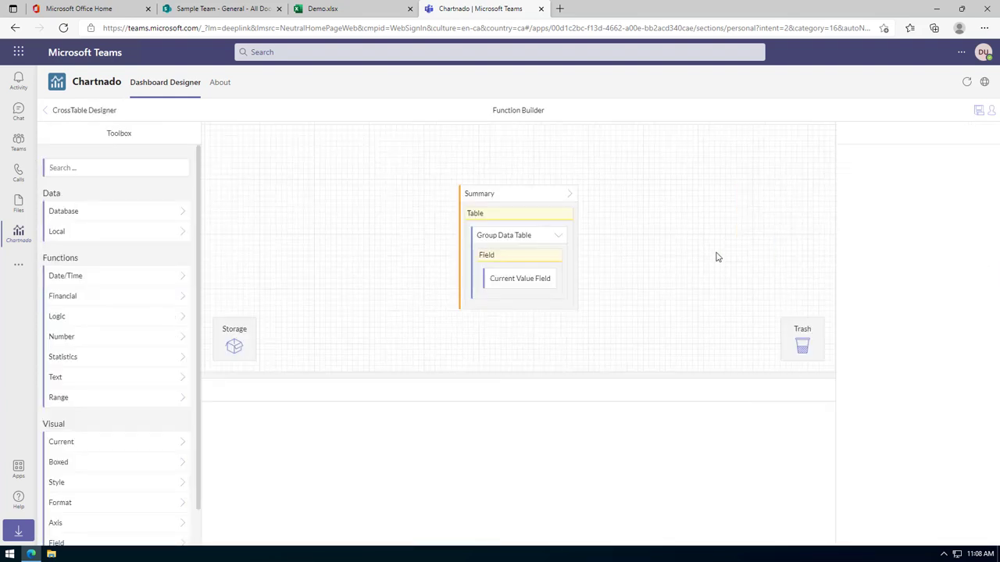
pyautogui.click(518, 242)
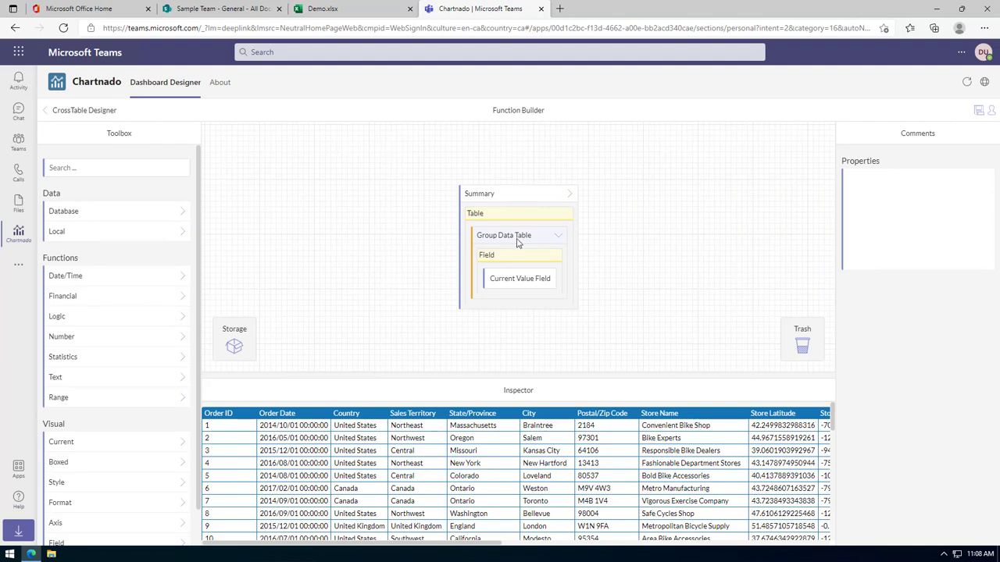
pyautogui.click(522, 200)
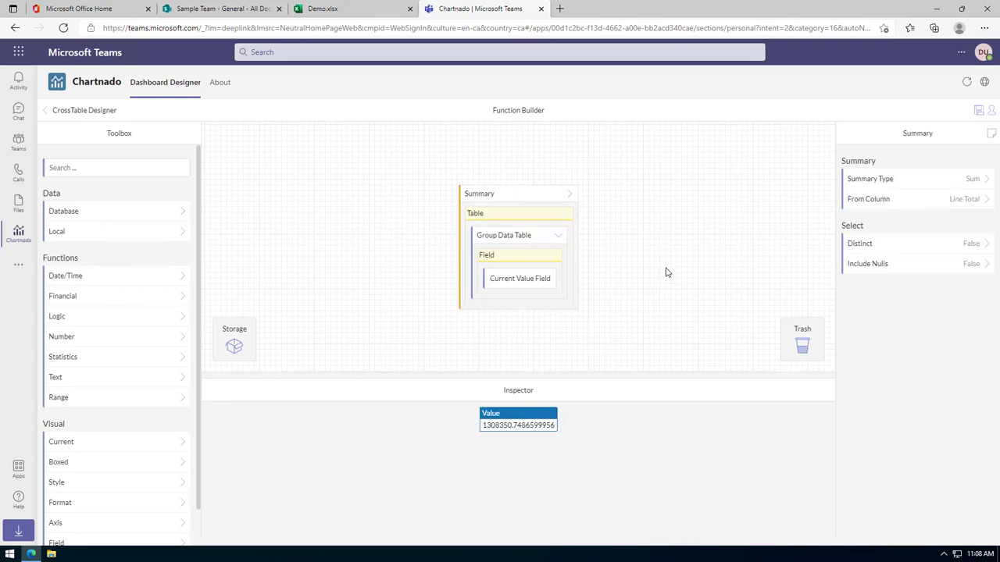
pyautogui.click(55, 113)
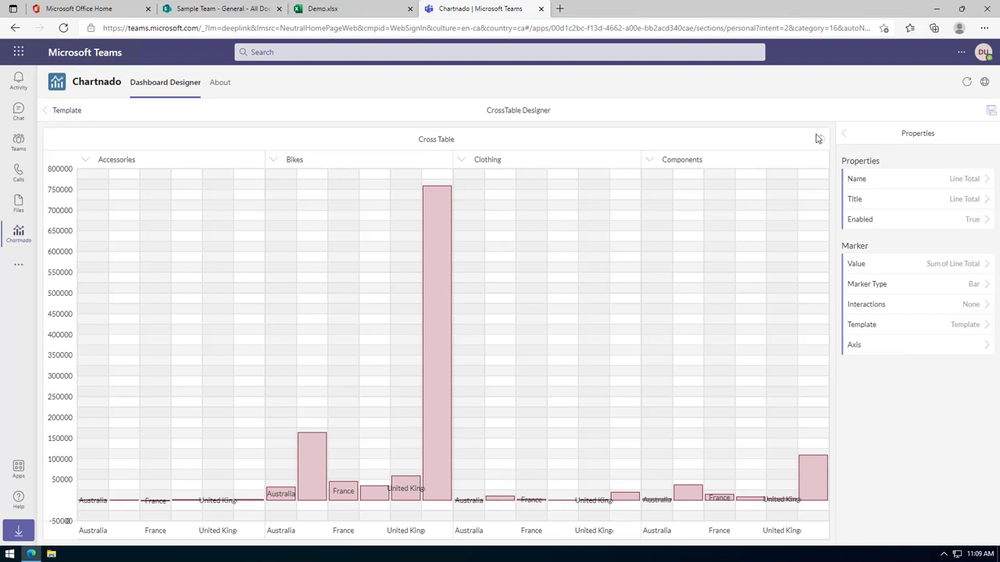
pyautogui.click(844, 133)
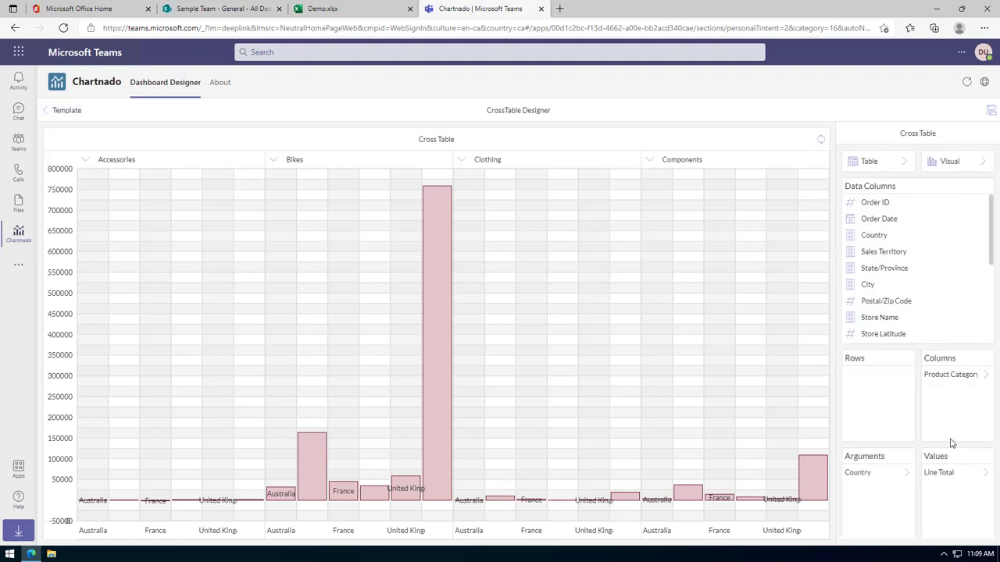
# Remove Product Category from the cross table's Columns, and save the design while returning to the dashboard.
pyautogui.moveTo(950, 376); pyautogui.dragTo(781, 375)
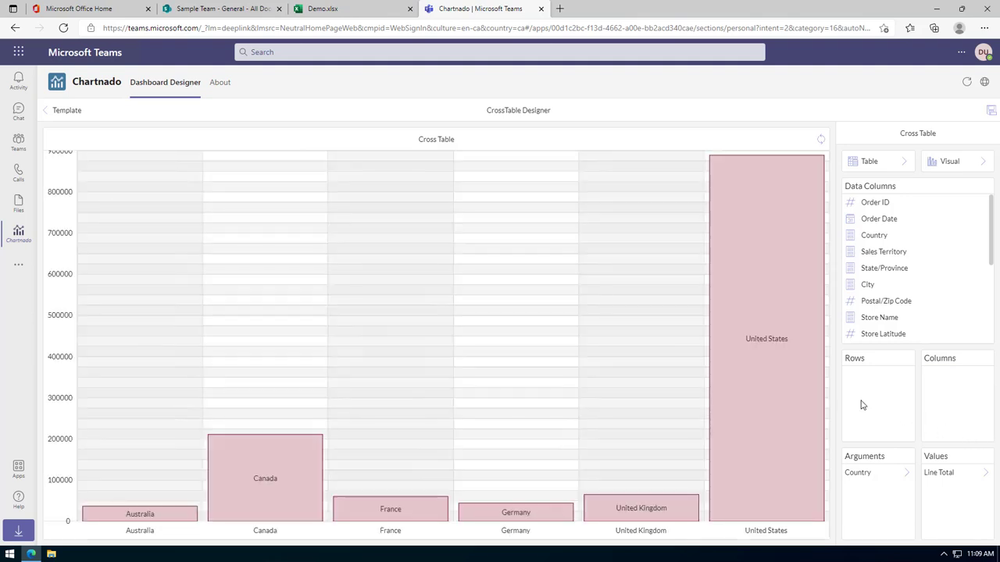
pyautogui.click(65, 113)
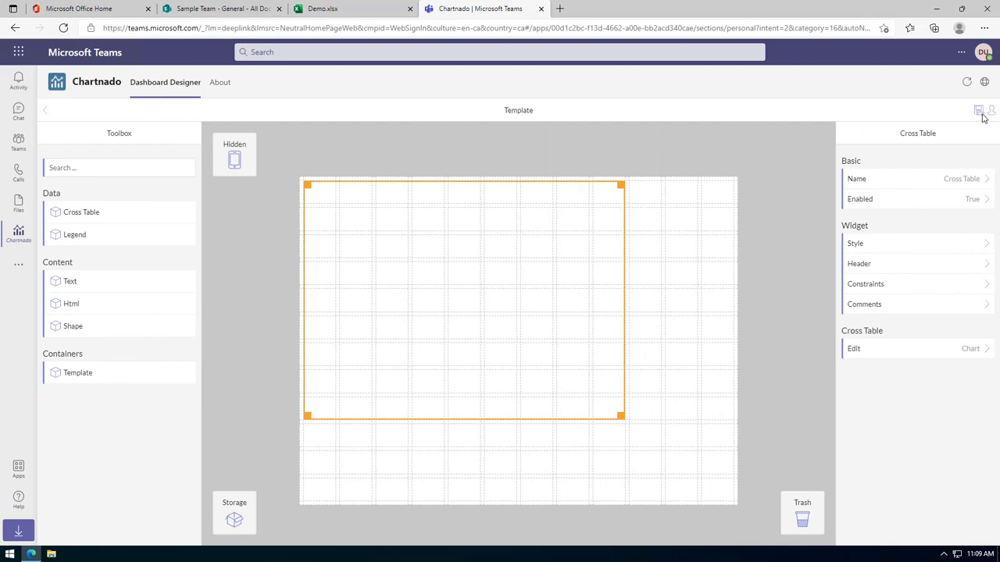
pyautogui.click(45, 111)
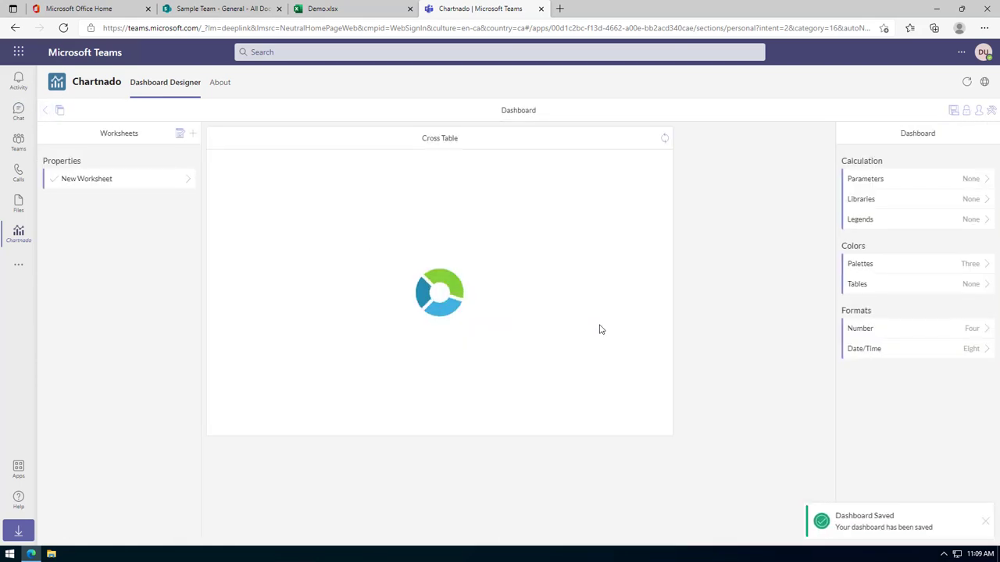